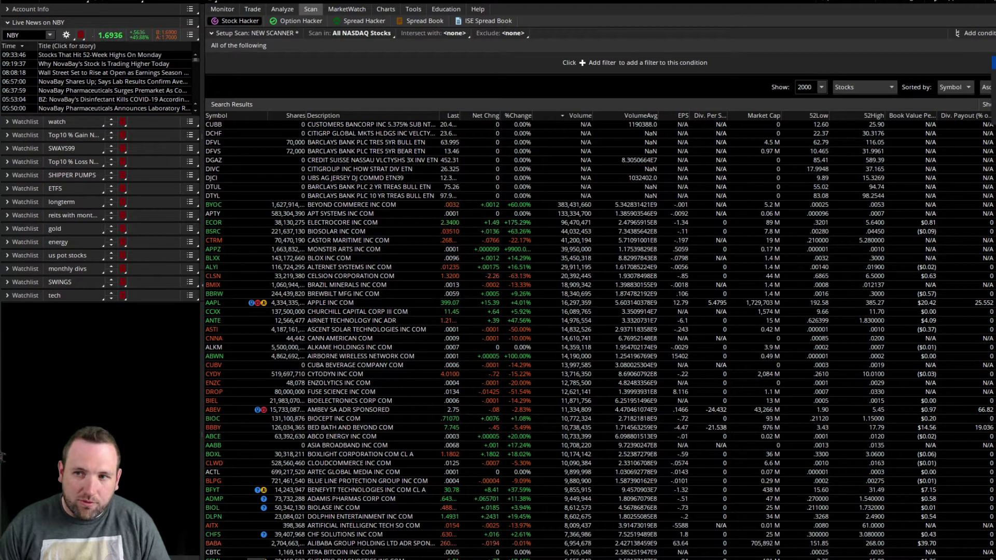
Step: Add a Last price filter from 0.50 to 15.00 and confirm rerunning the scan
click(993, 62)
click(331, 65)
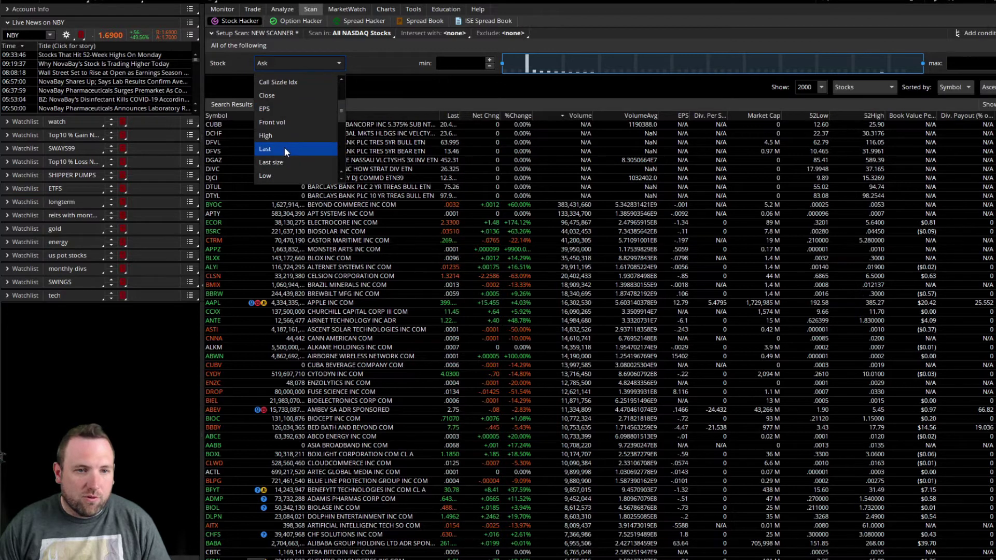
click(283, 148)
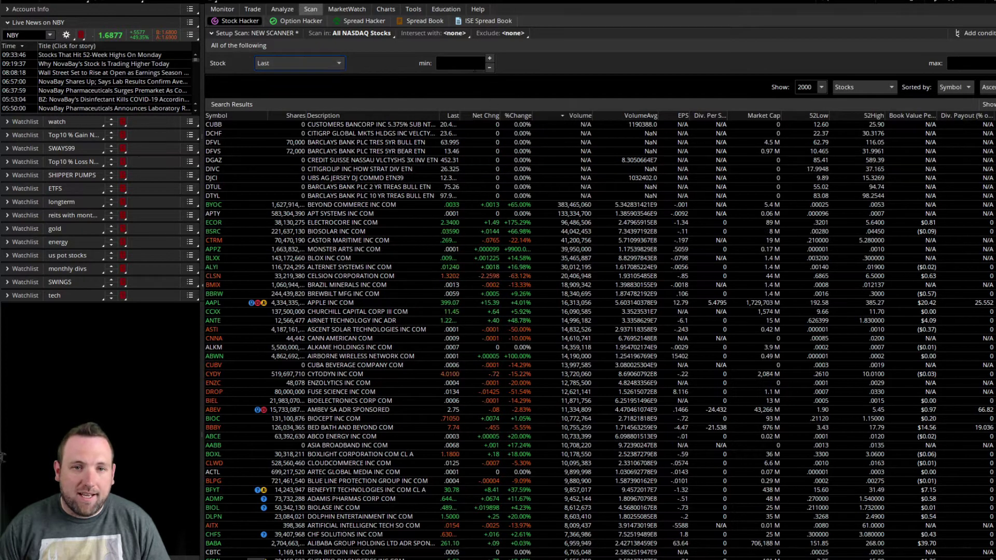
text(.)
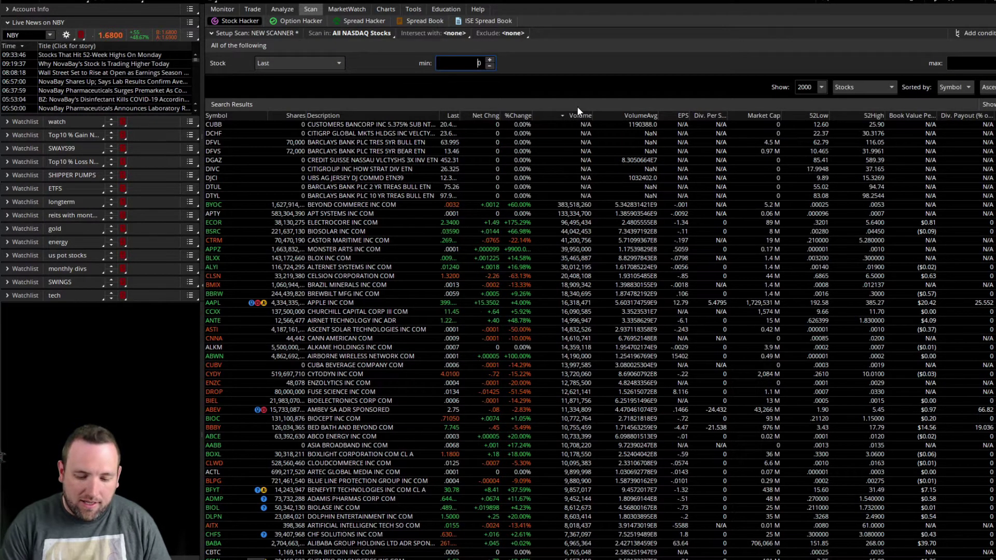
text(50)
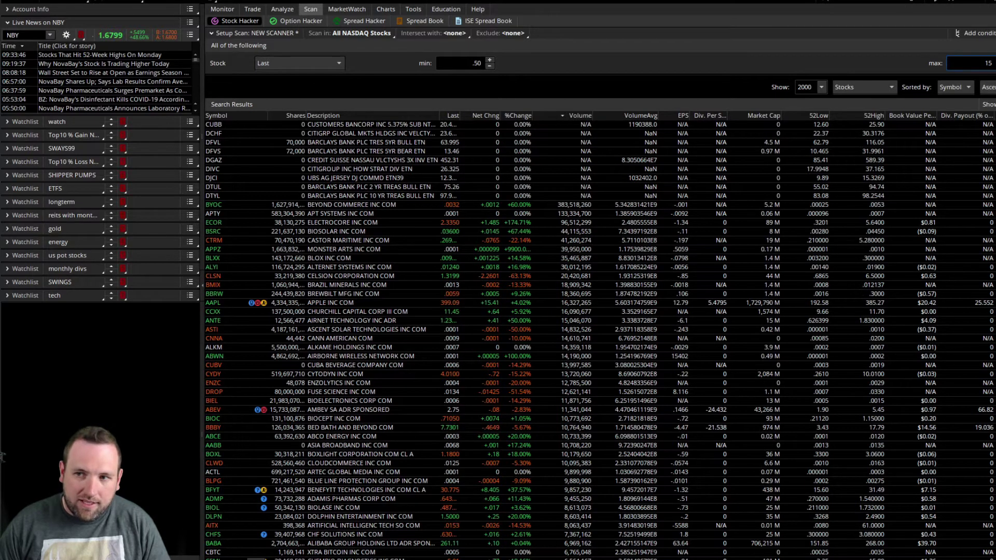
click(823, 86)
click(672, 99)
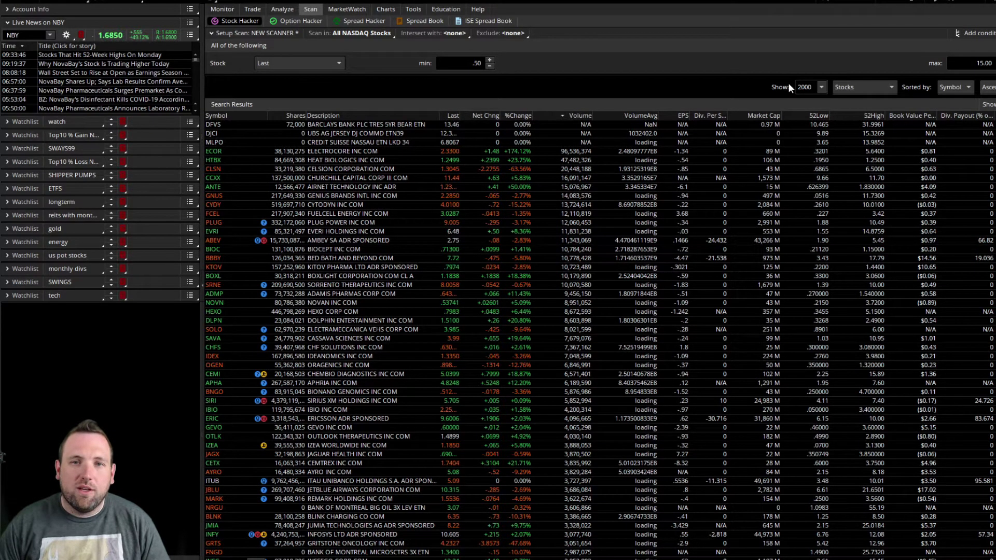
click(822, 88)
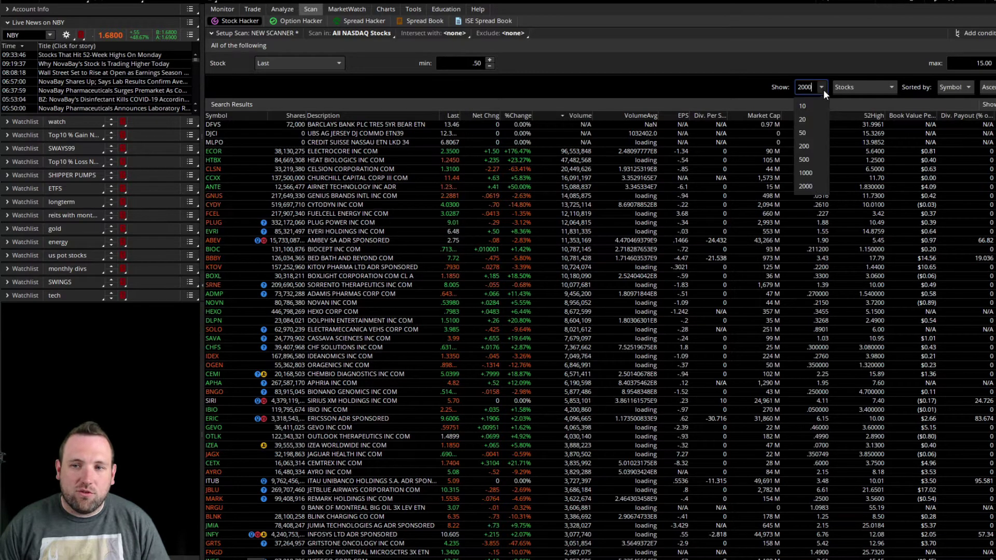
click(821, 185)
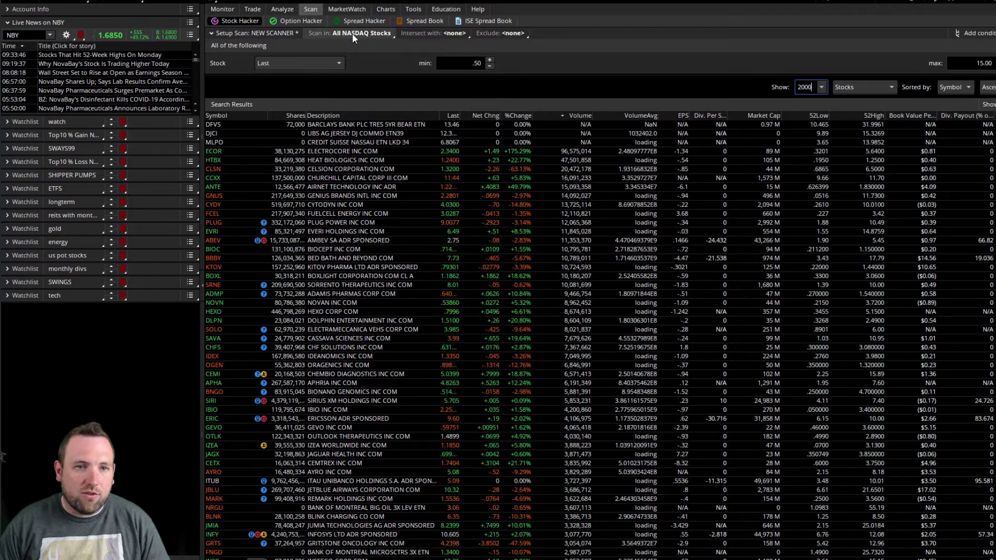
click(370, 33)
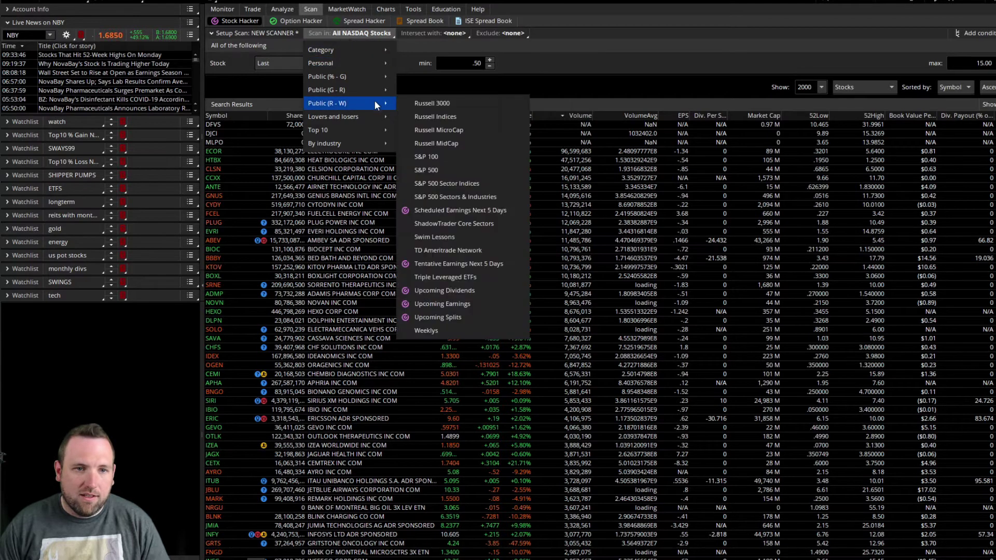
mouse_move(363, 49)
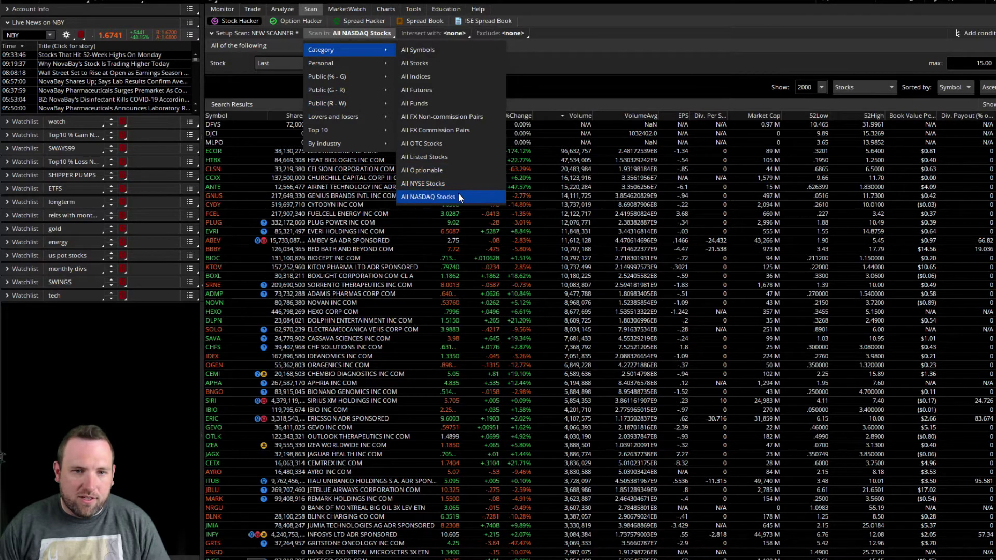
click(561, 87)
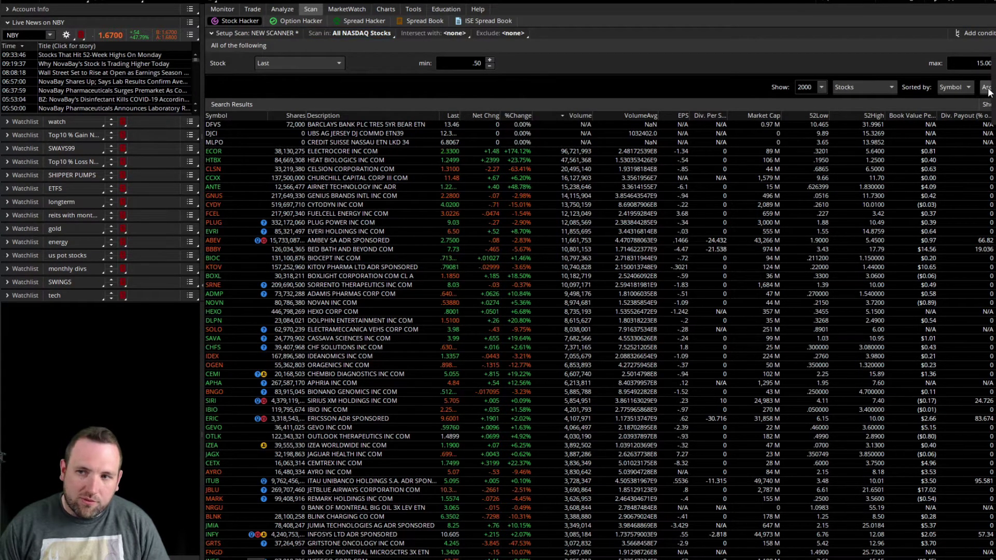
Step: Add a Shares filter with a maximum of 50,000,000 and confirm rerunning the scan
click(994, 32)
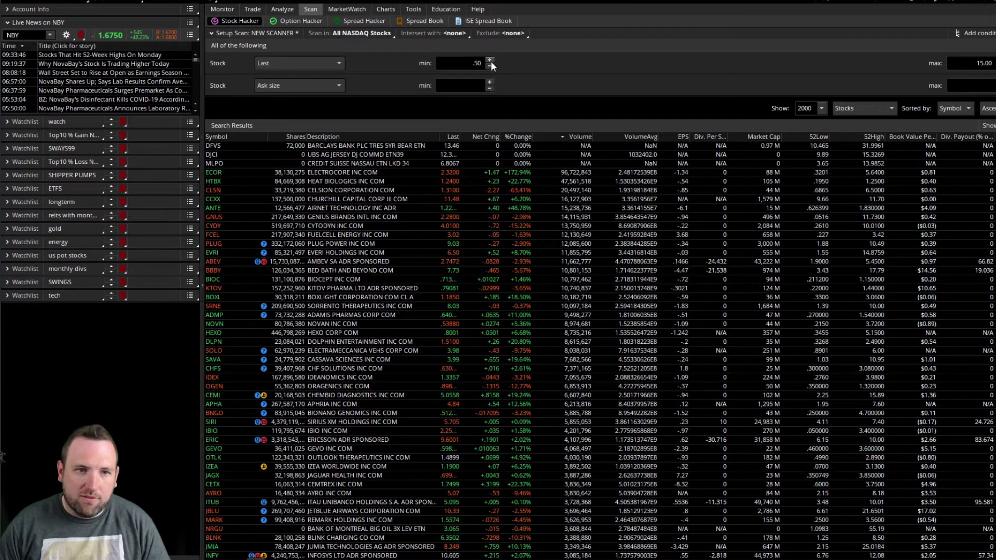
click(339, 85)
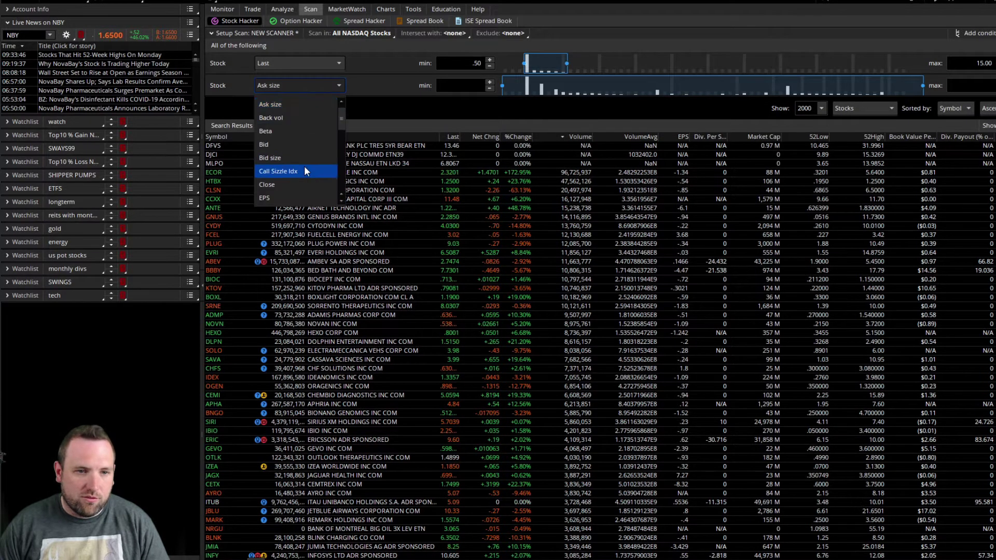
scroll(300, 179, down, 5)
click(299, 182)
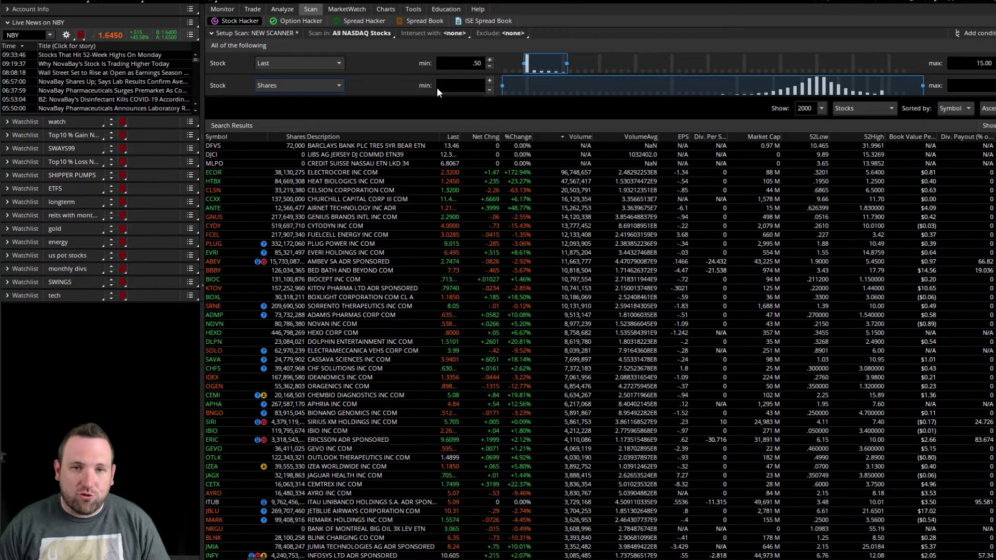
click(970, 85)
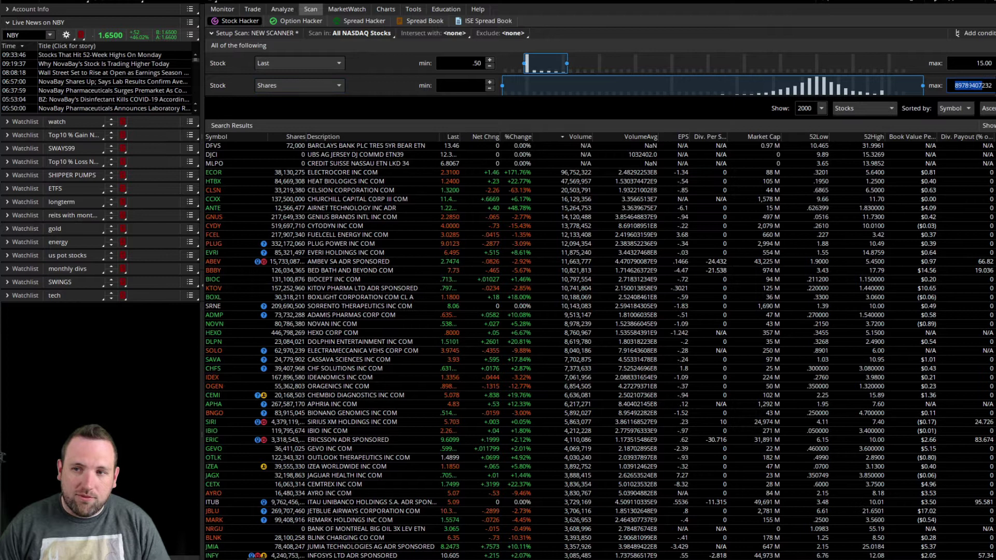
double_click(982, 85)
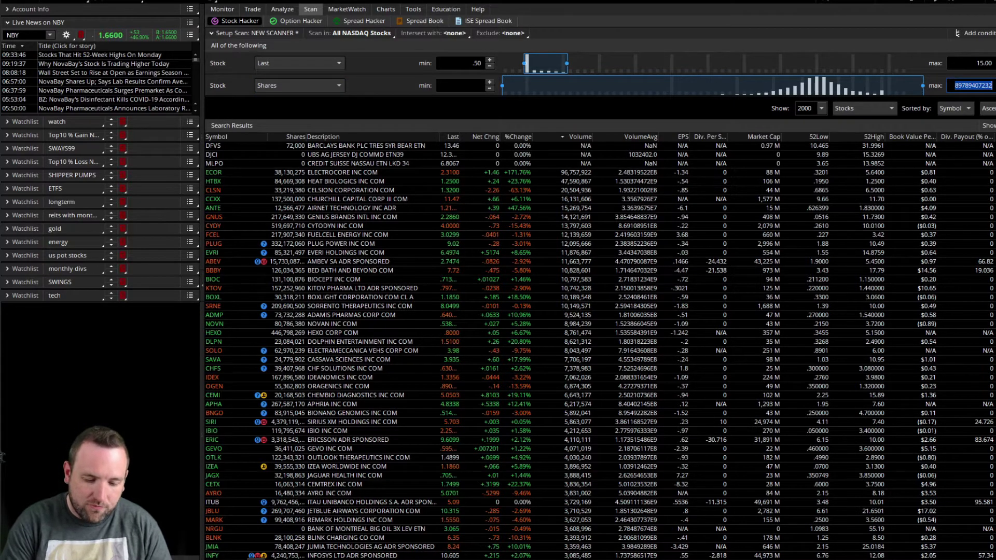
text(50,000,0)
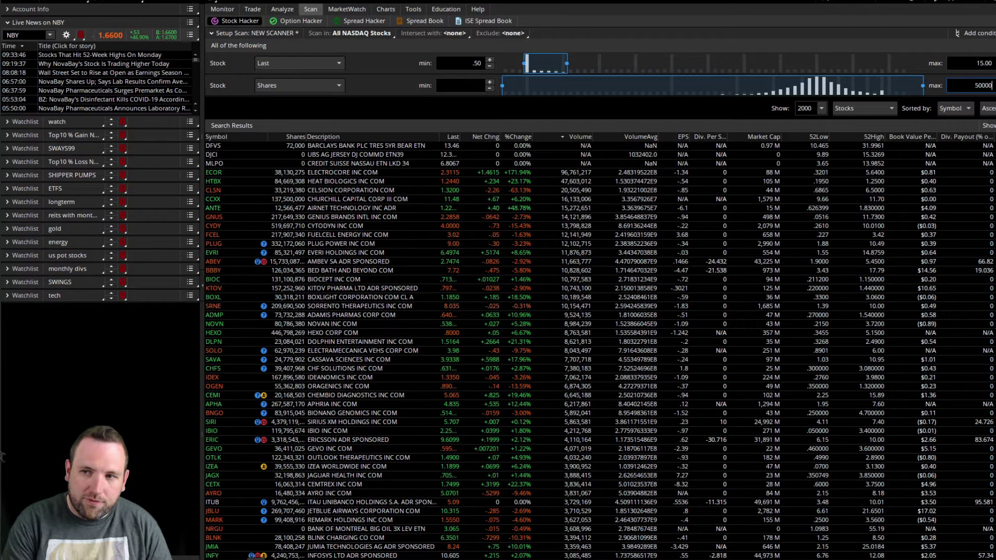
text(0)
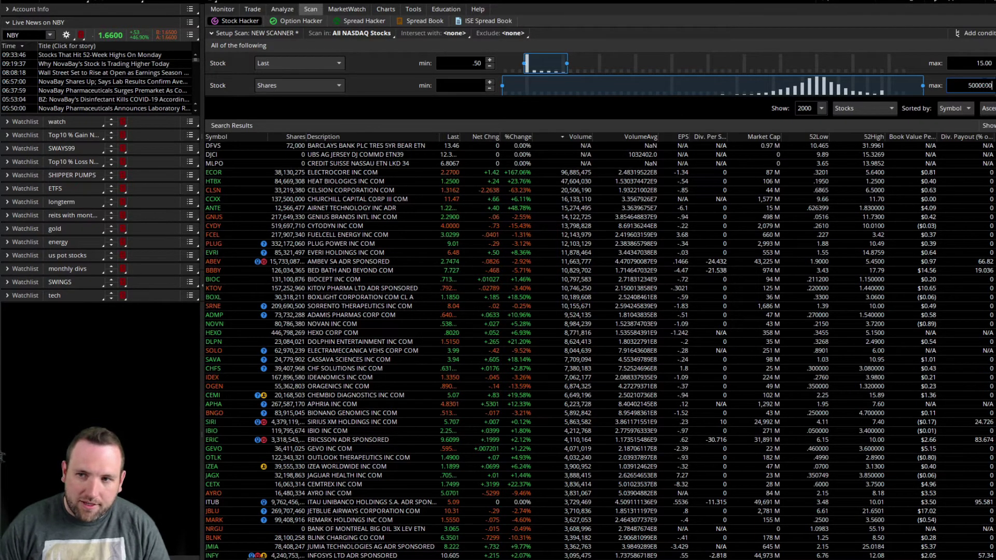
text(0)
key(Return)
click(674, 101)
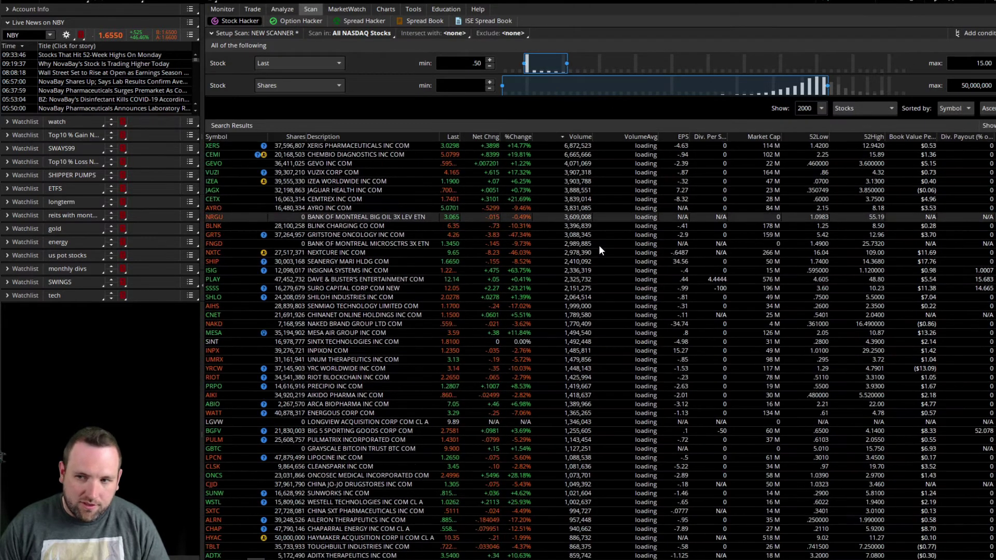
scroll(597, 245, up, 1)
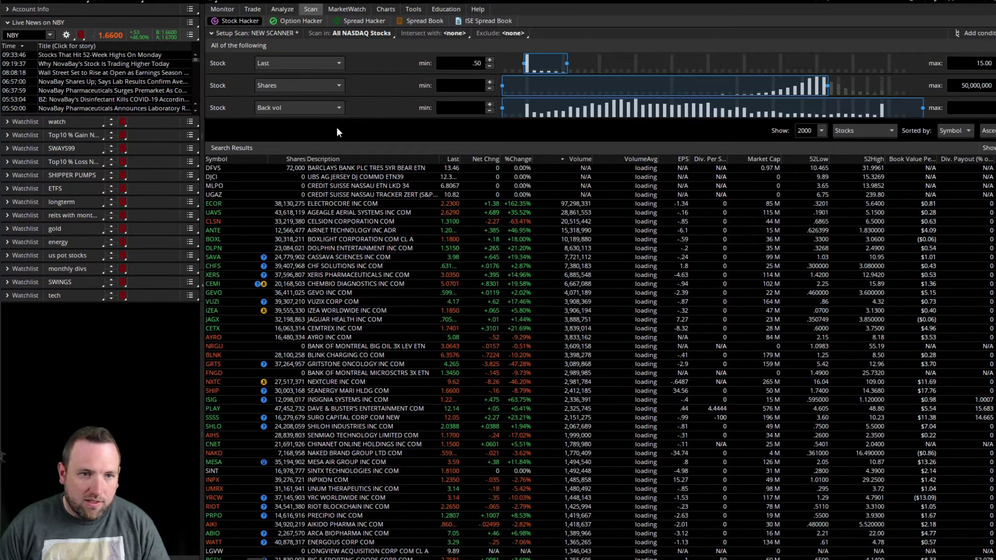
Step: Add a Volume filter with a minimum of 500,000 and confirm rerunning the scan
click(326, 108)
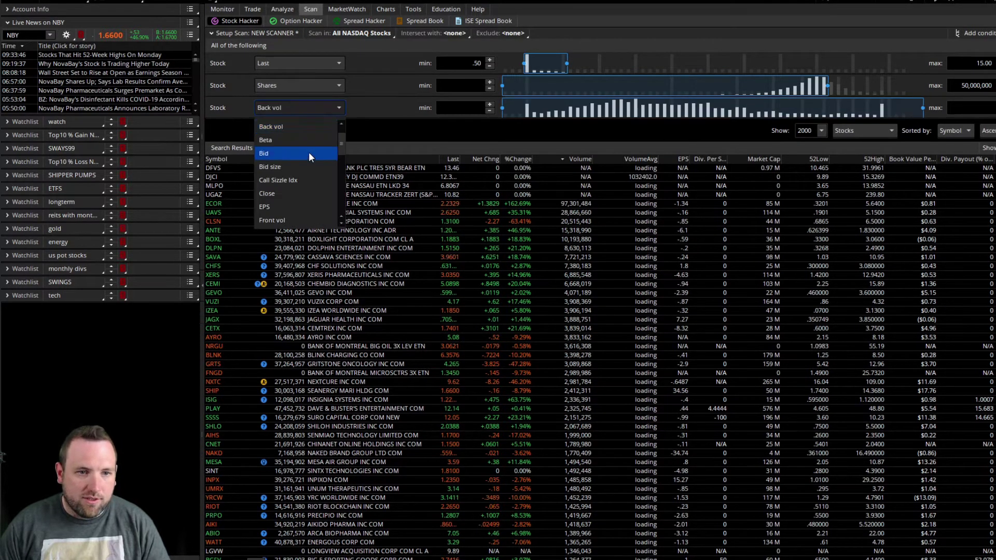
scroll(304, 199, down, 2)
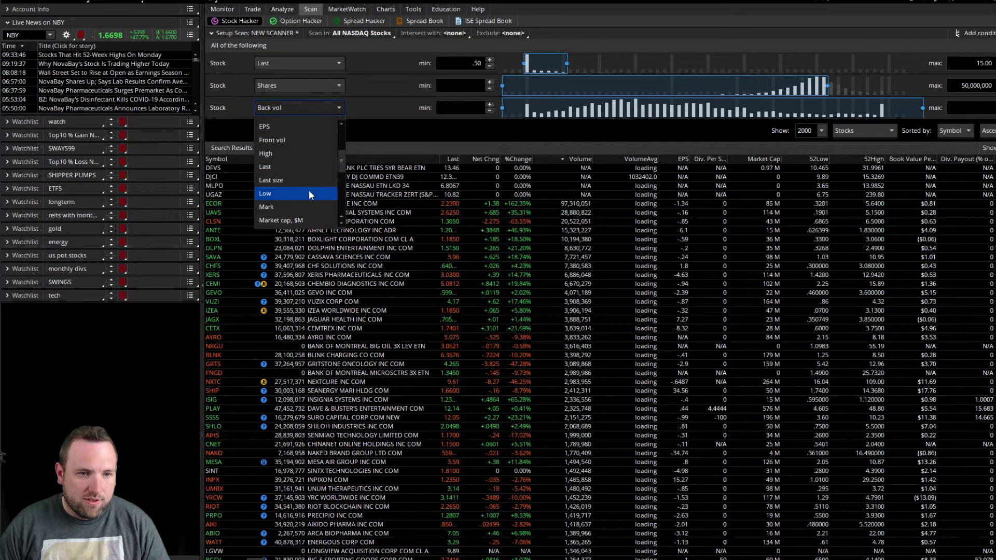
scroll(311, 171, down, 5)
click(311, 153)
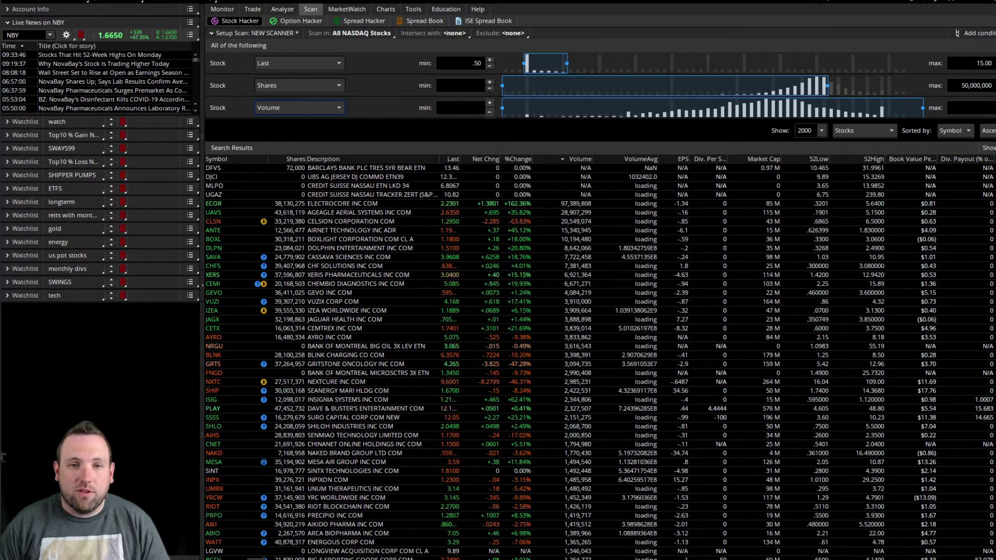
click(479, 107)
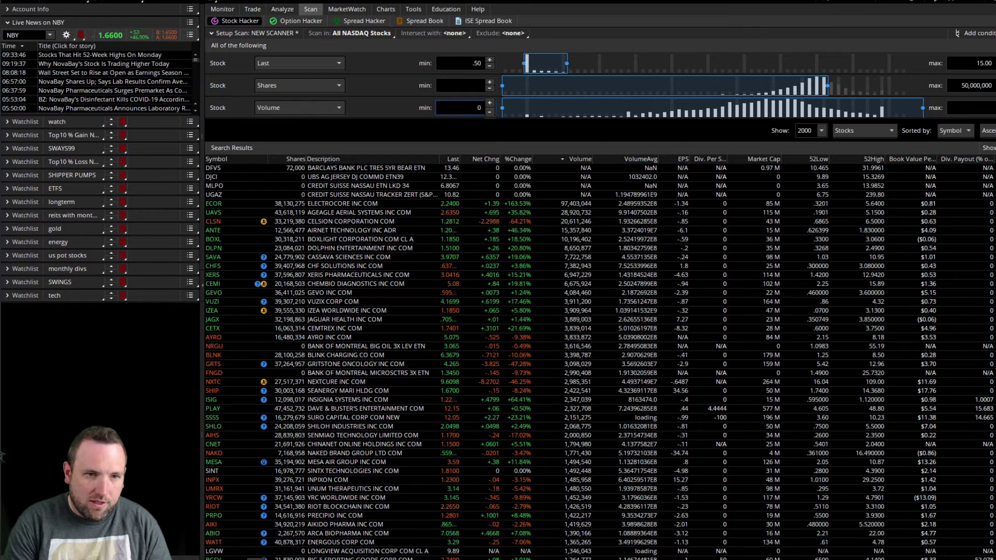
text(500000)
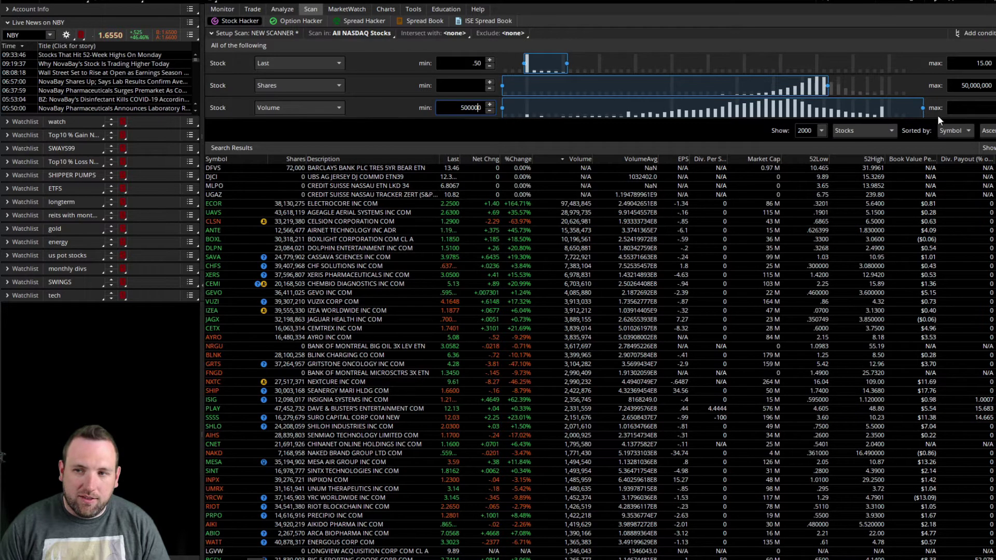
key(Return)
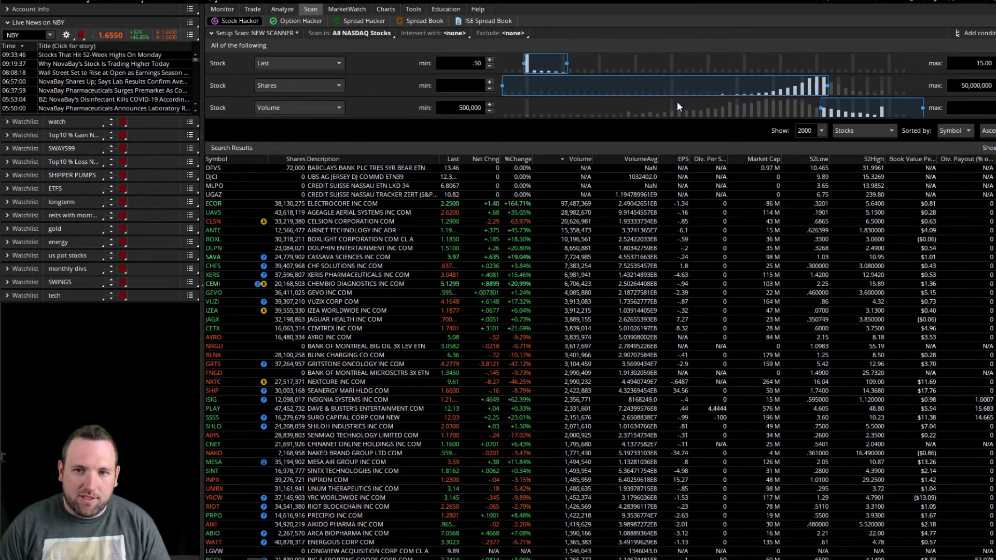
click(672, 100)
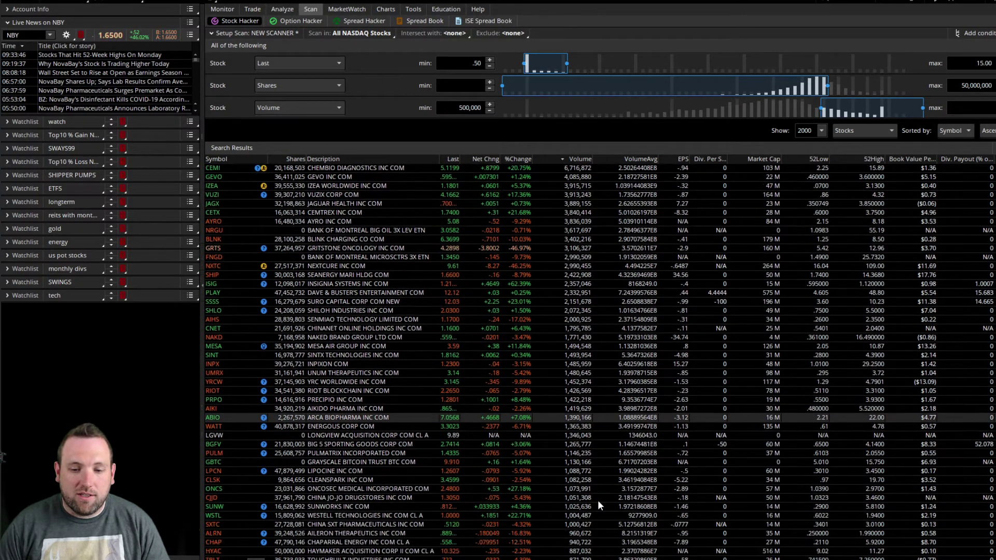
Step: Review the scan results, then expand and collapse the watch watchlist
scroll(598, 501, down, 15)
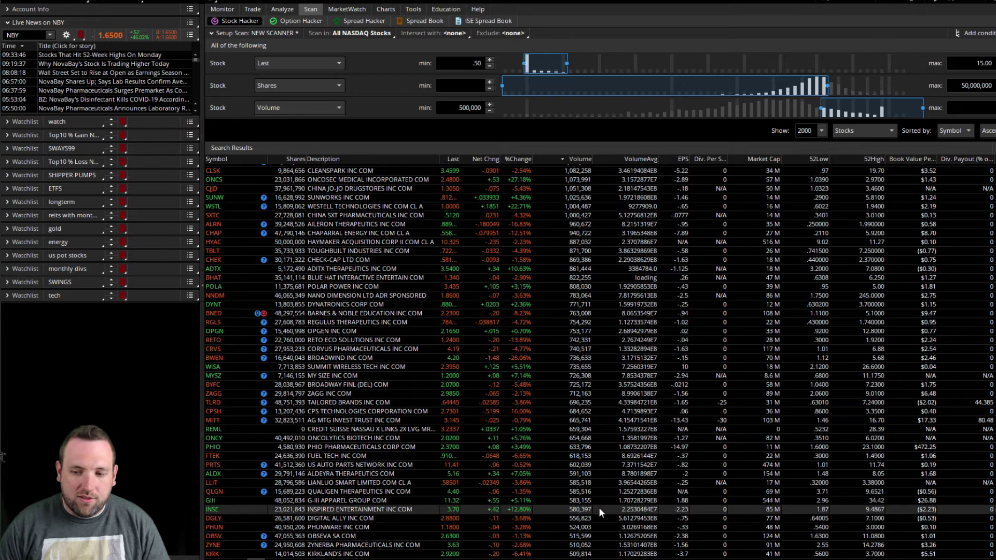
scroll(597, 544, up, 7)
scroll(593, 534, up, 8)
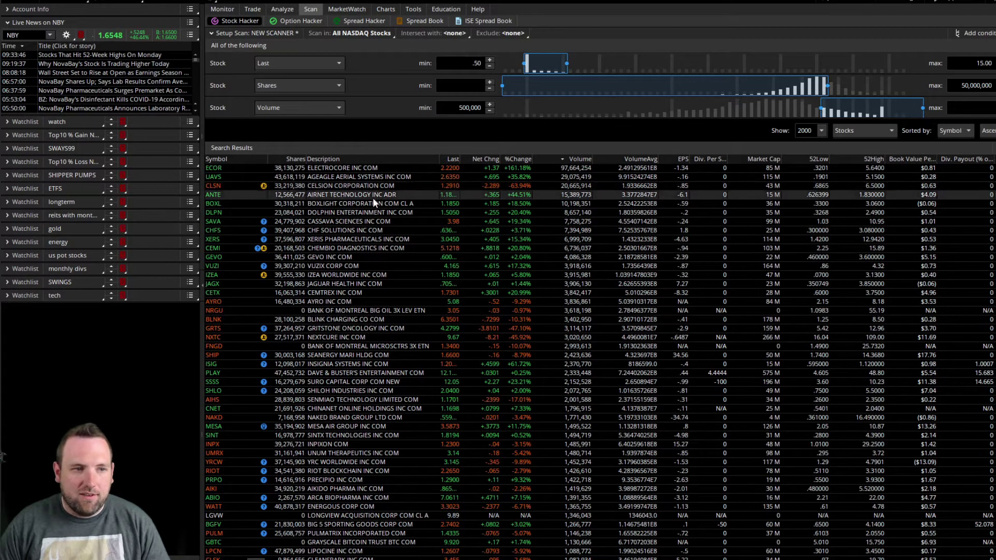
click(22, 123)
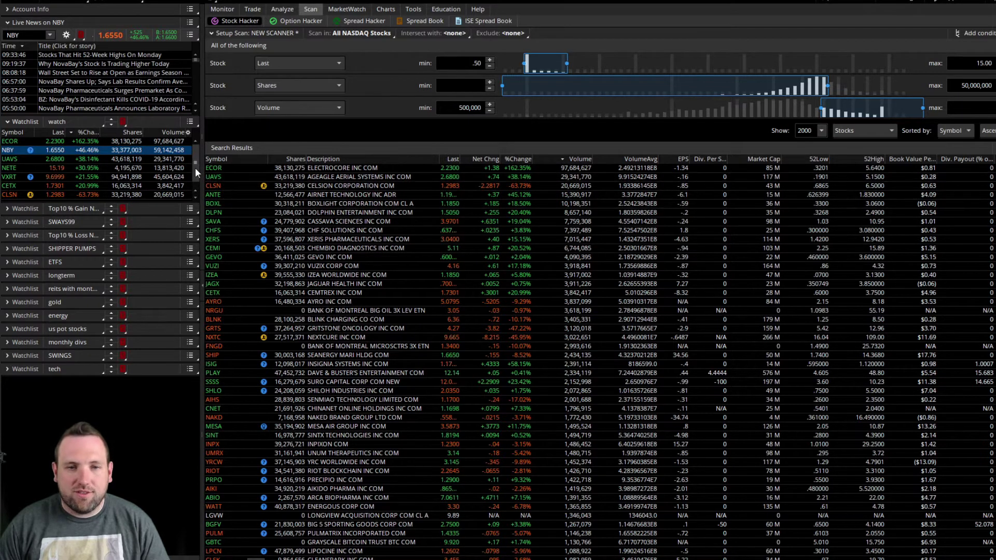
click(8, 122)
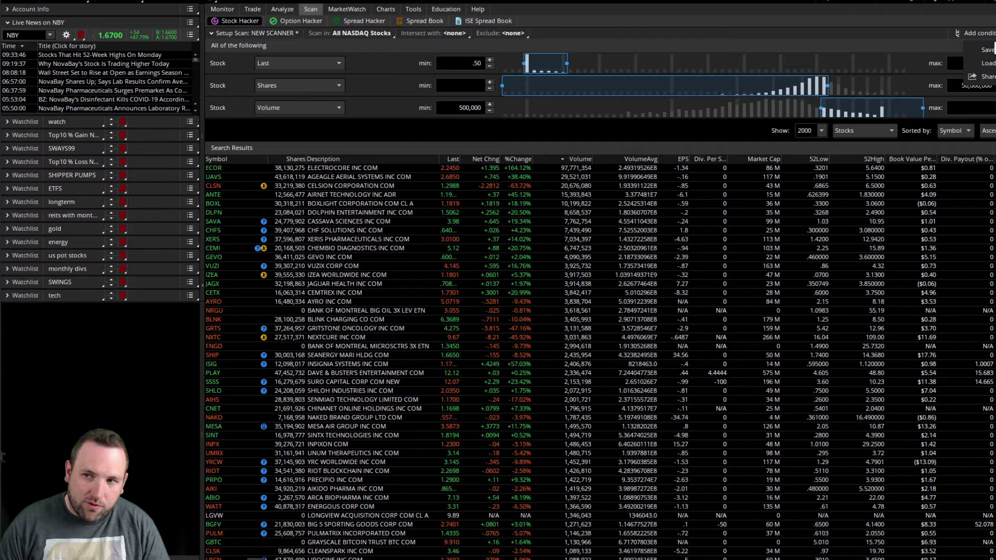
Step: Save the scan as NEW SCANNER, accepting the large-symbol-count warning
click(953, 47)
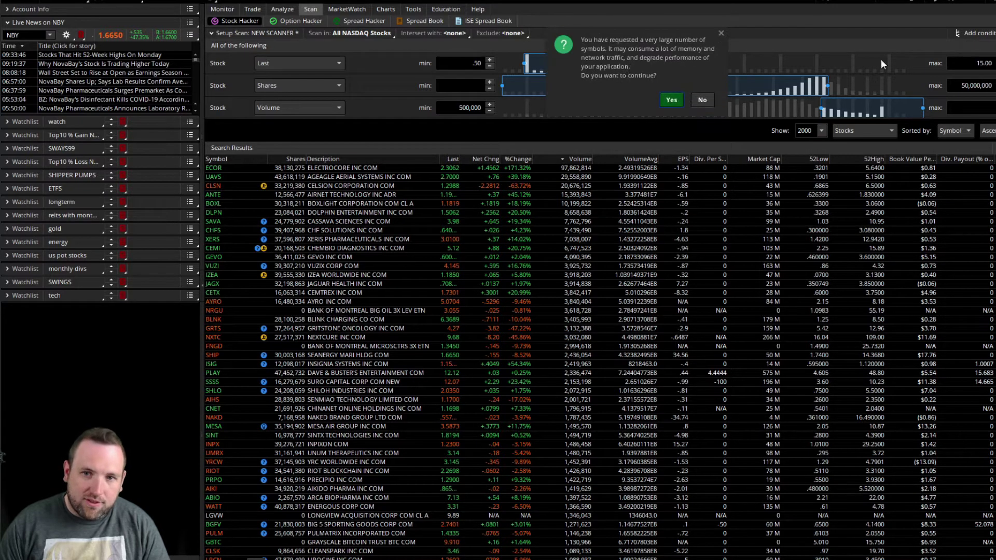
key(Return)
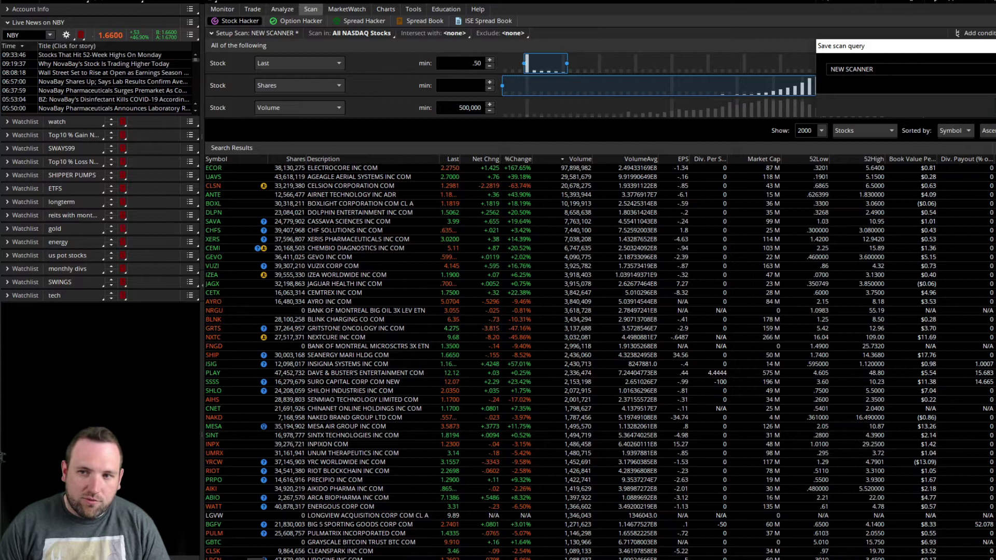
click(882, 69)
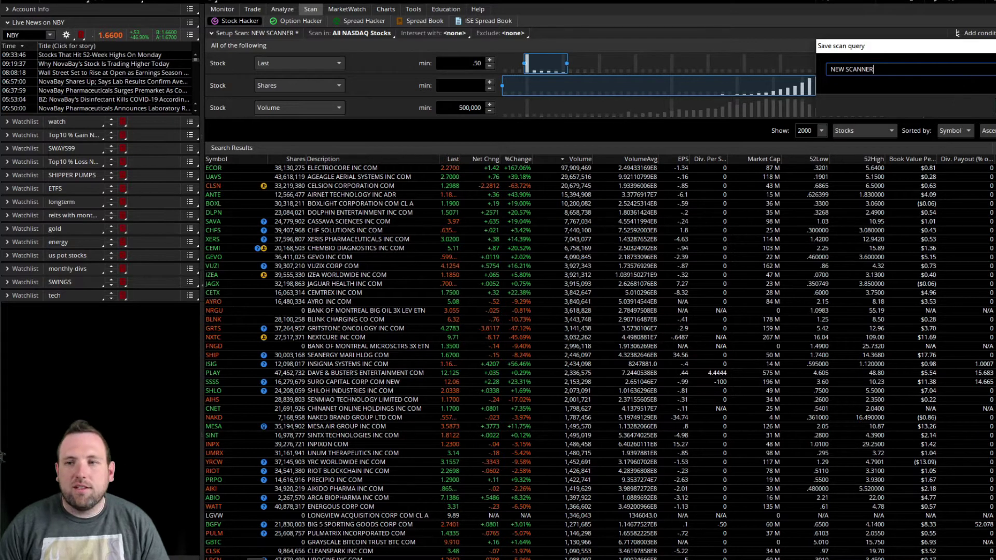
key(Return)
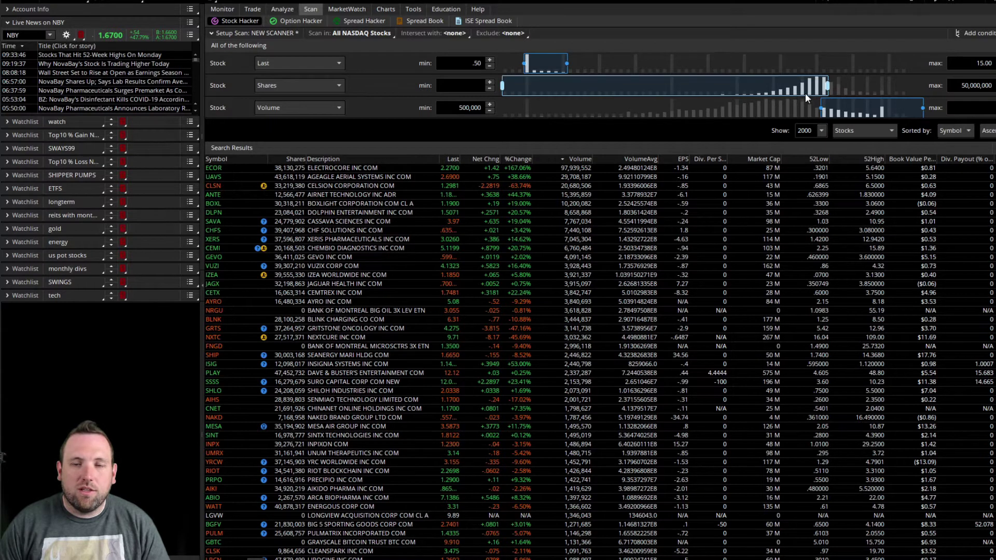
Step: Switch the SWAYS99 watchlist to show the Personal NEW SCANNER scan results
click(12, 149)
click(96, 150)
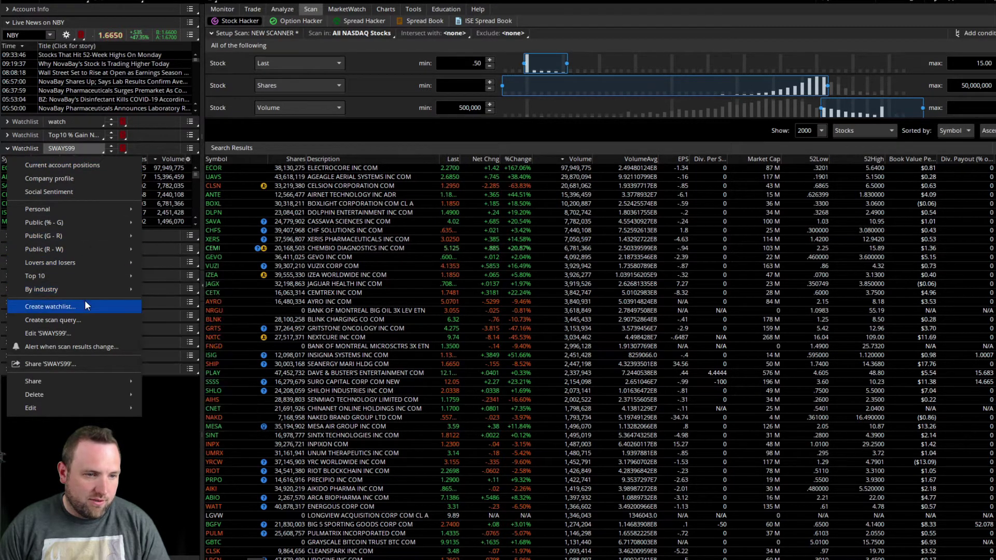
mouse_move(67, 209)
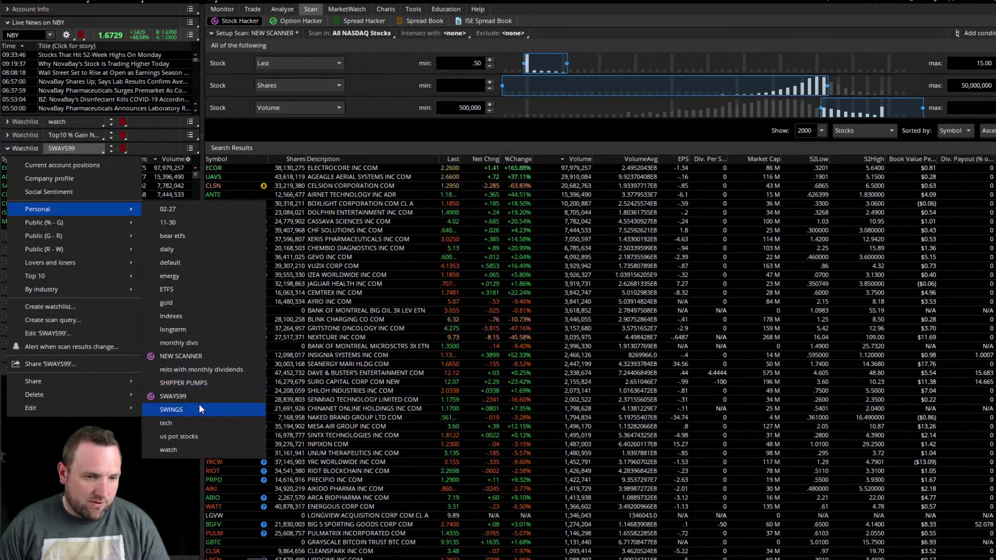
click(204, 354)
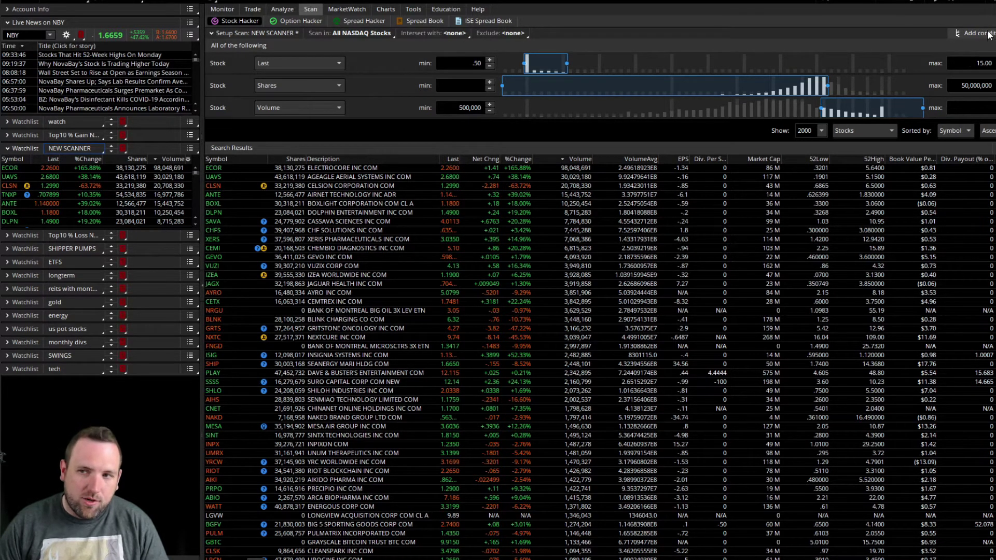
Step: Load the personal SWAYS99 scan with its Last, % change and Price_Change criteria
click(959, 34)
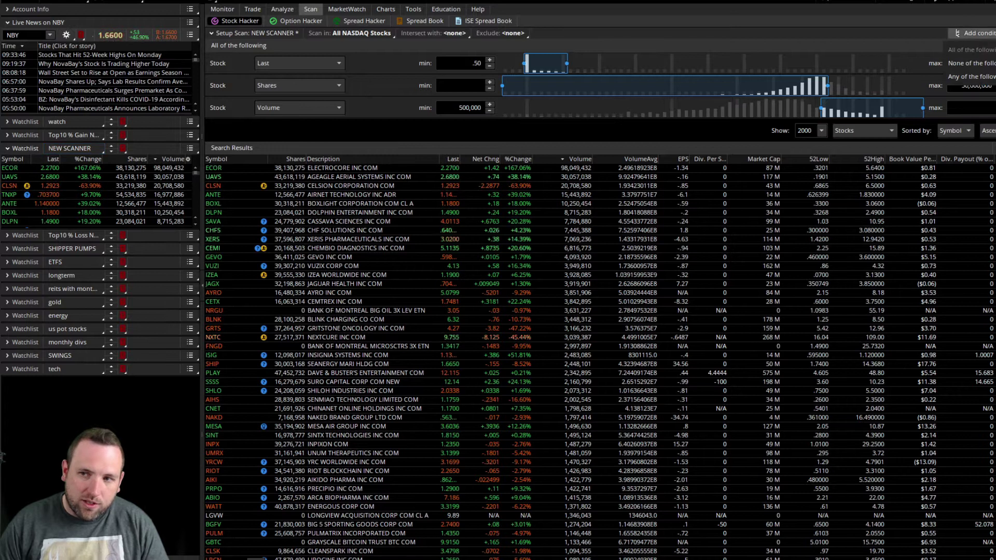
click(903, 39)
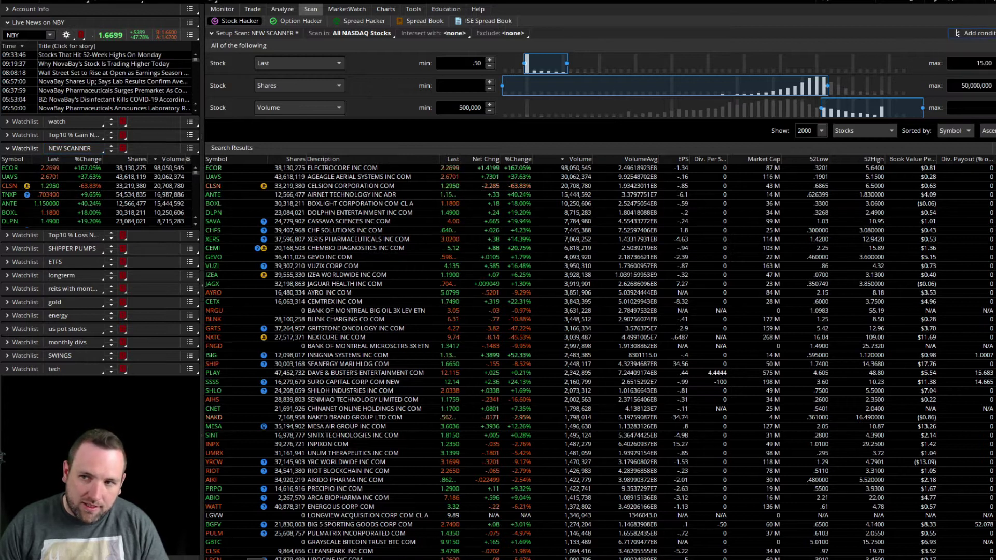
click(954, 47)
mouse_move(914, 62)
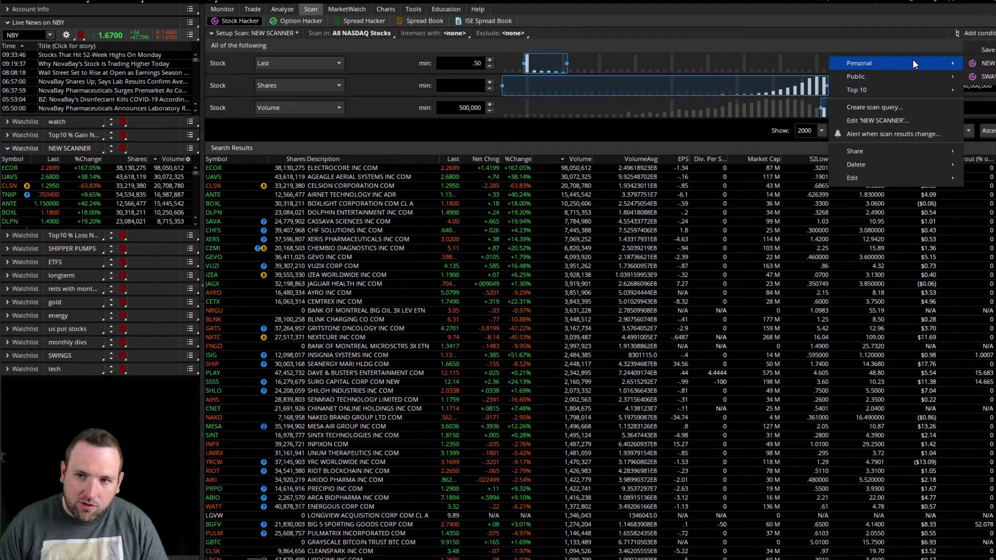
click(986, 76)
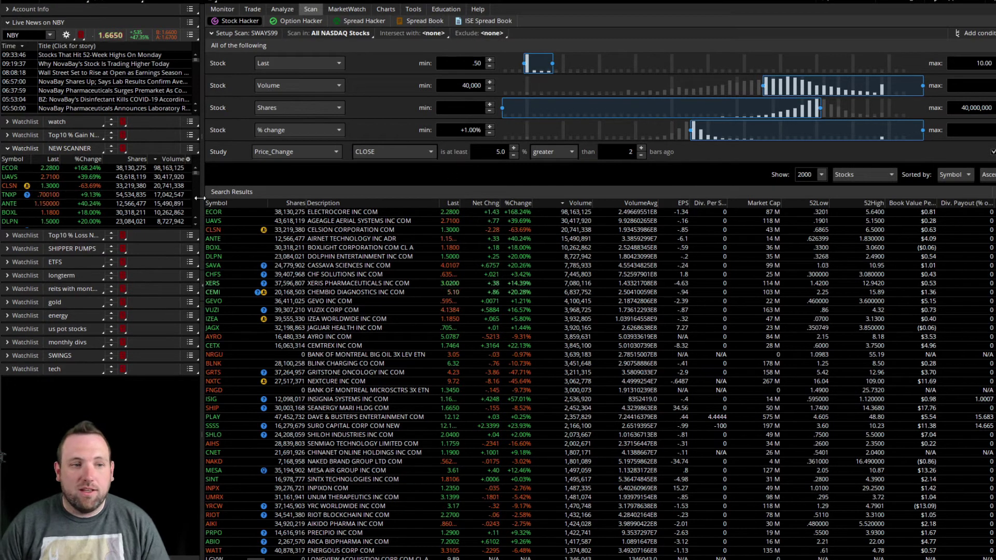
Step: Show the Personal SWAYS99 scan results in the watchlist
click(85, 147)
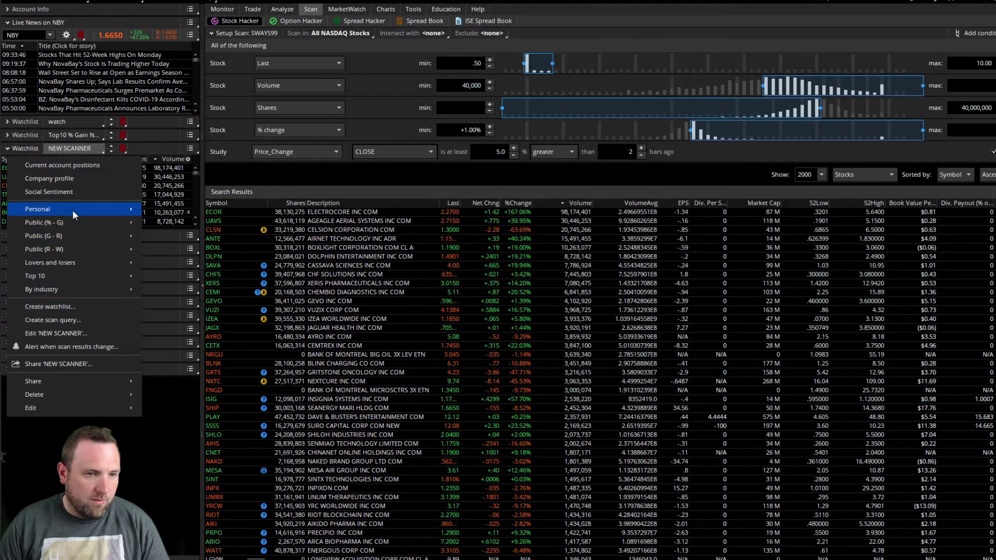
mouse_move(89, 208)
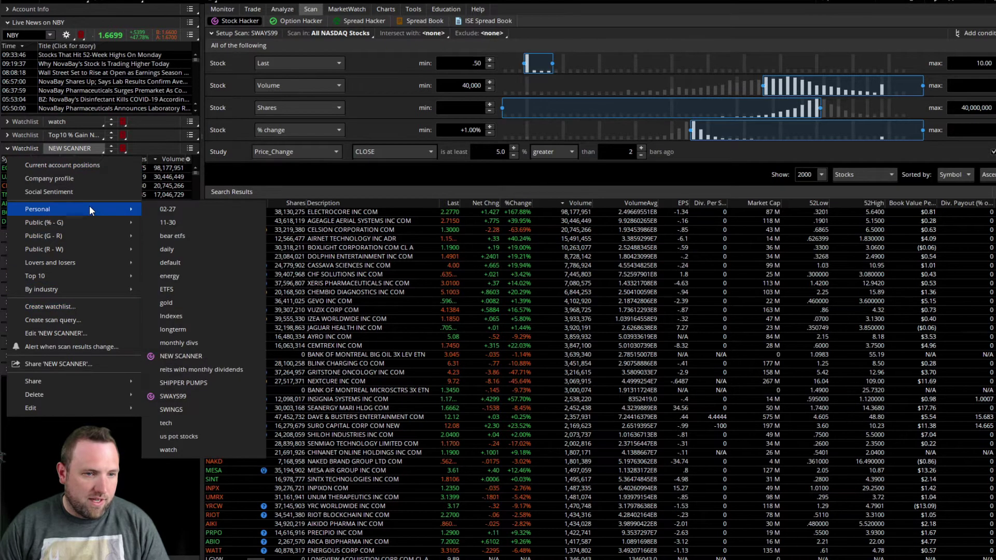
click(189, 395)
Step: Browse the results starting with ECOR, then delete every filter from the scan
click(33, 166)
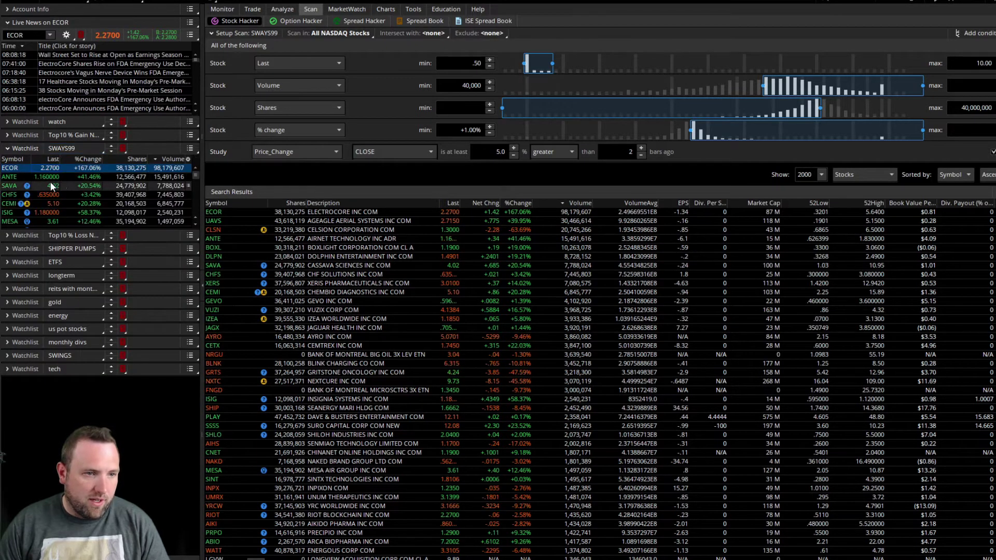
scroll(185, 185, down, 1)
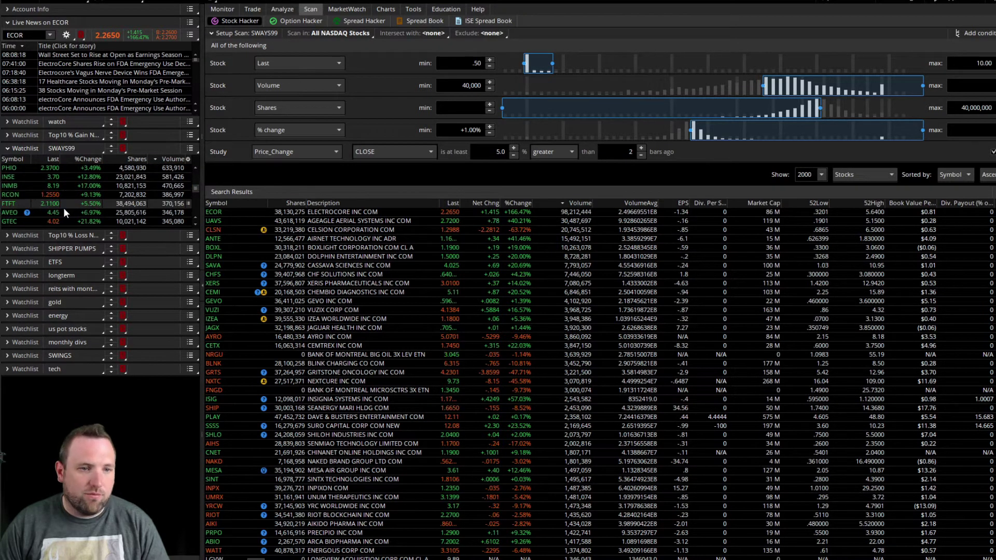
scroll(72, 211, up, 1)
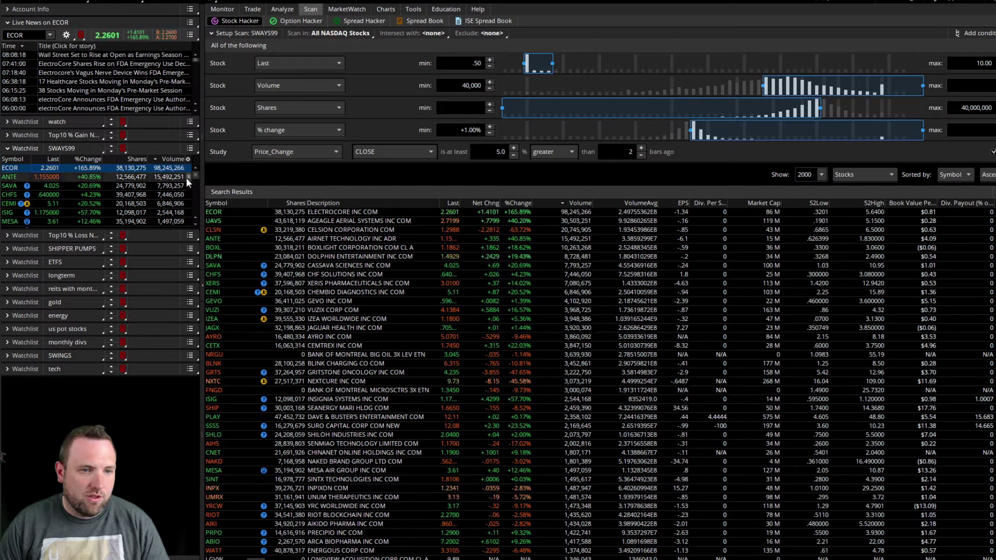
drag(193, 175, 192, 177)
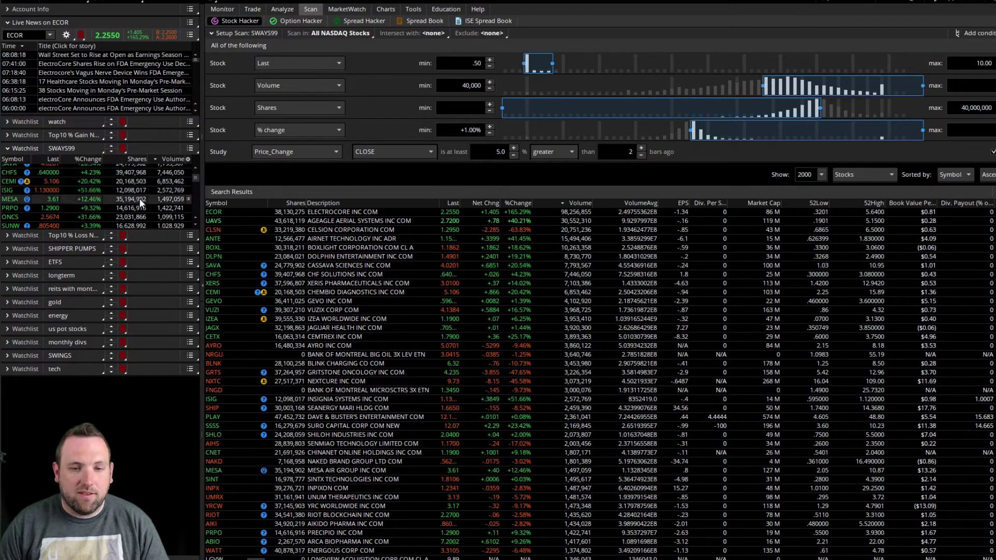
scroll(135, 195, up, 3)
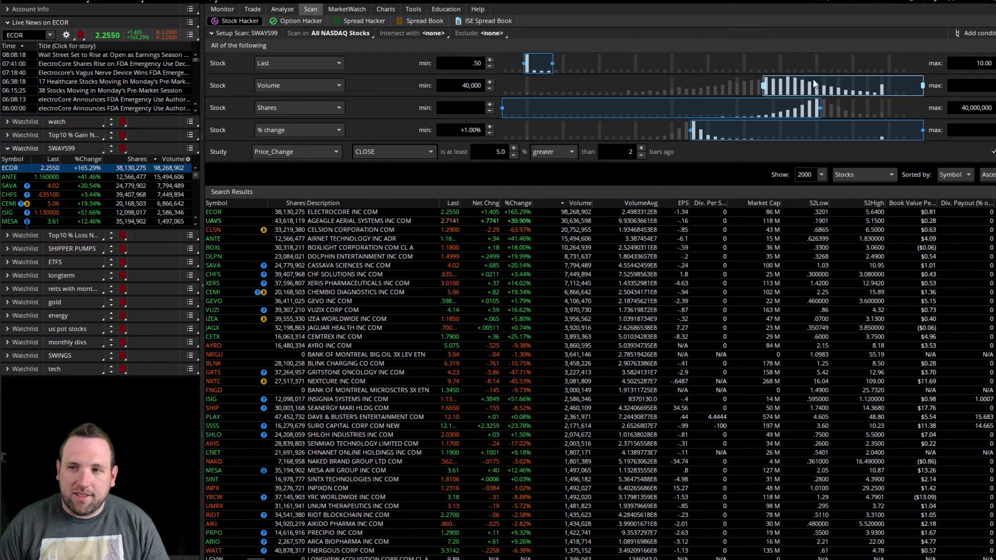
click(770, 36)
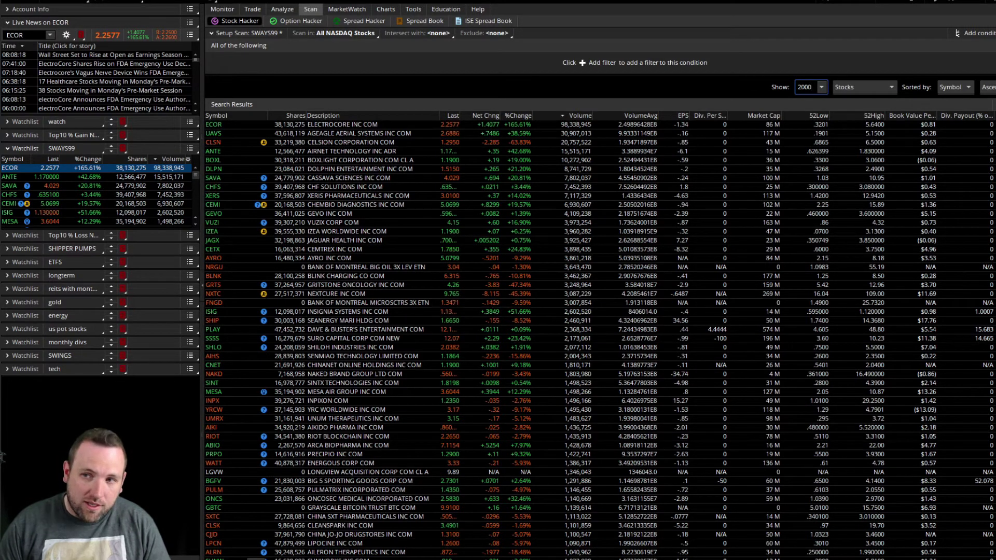
Step: Add a Stock Ask filter with minimum 5 and maximum 25
click(992, 32)
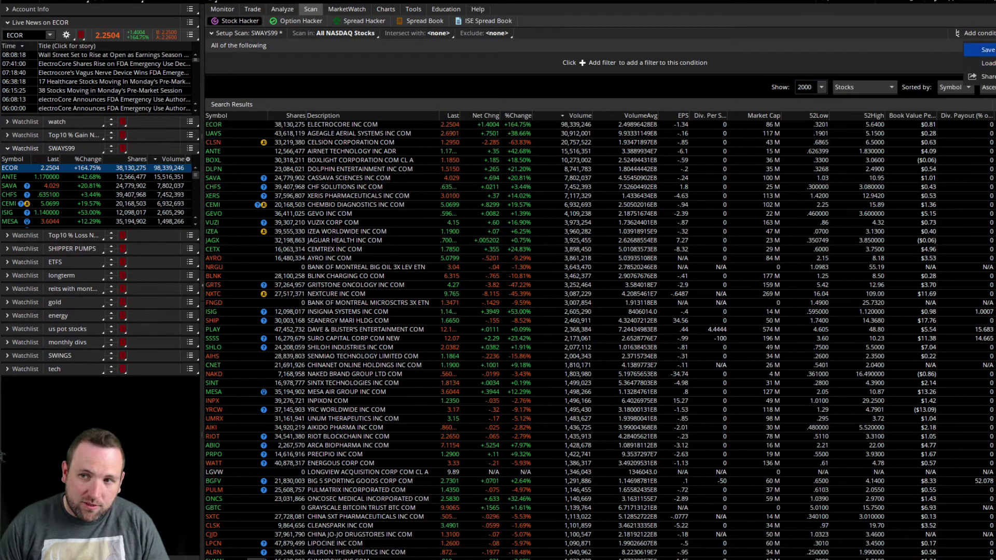
click(986, 31)
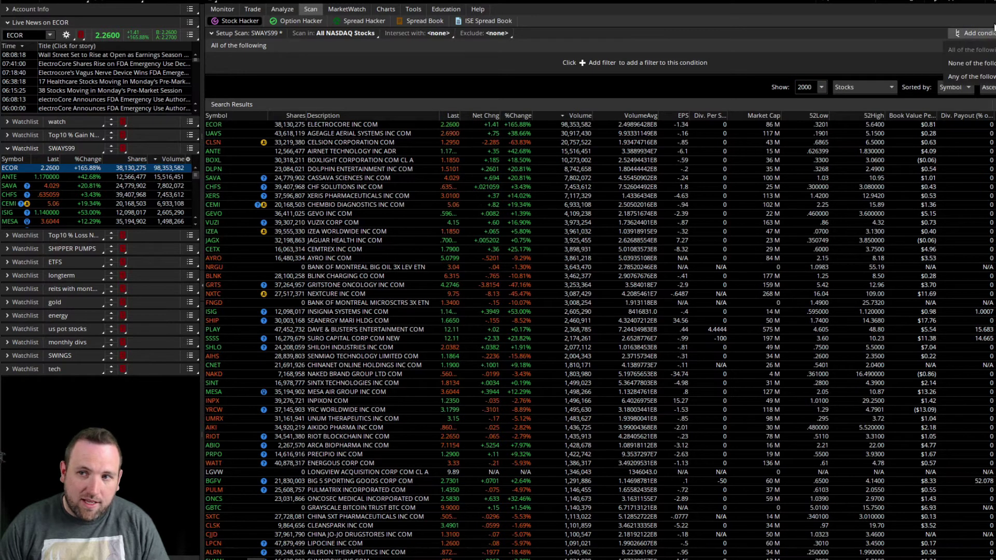
key(Escape)
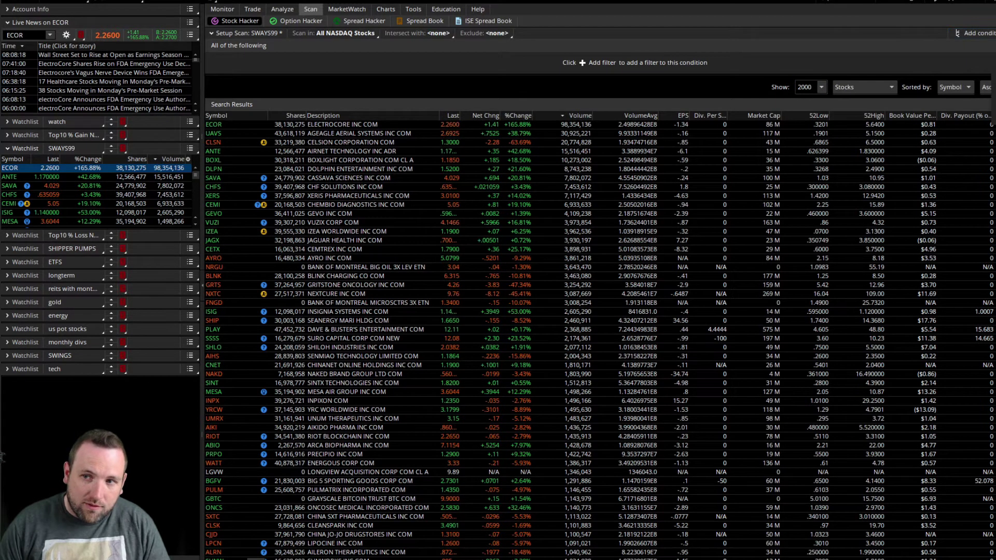
click(596, 63)
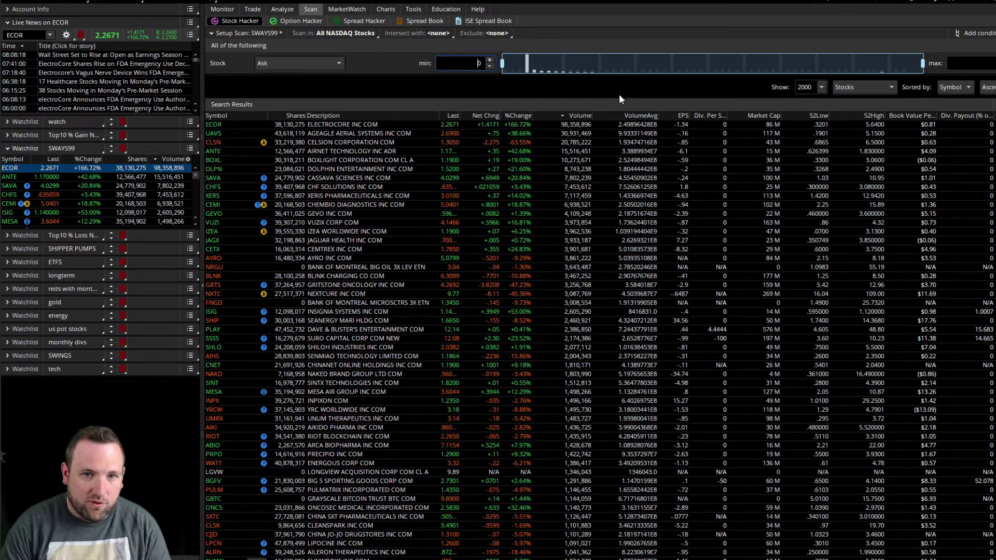
text(5)
click(975, 63)
drag(967, 63, 992, 63)
text(26)
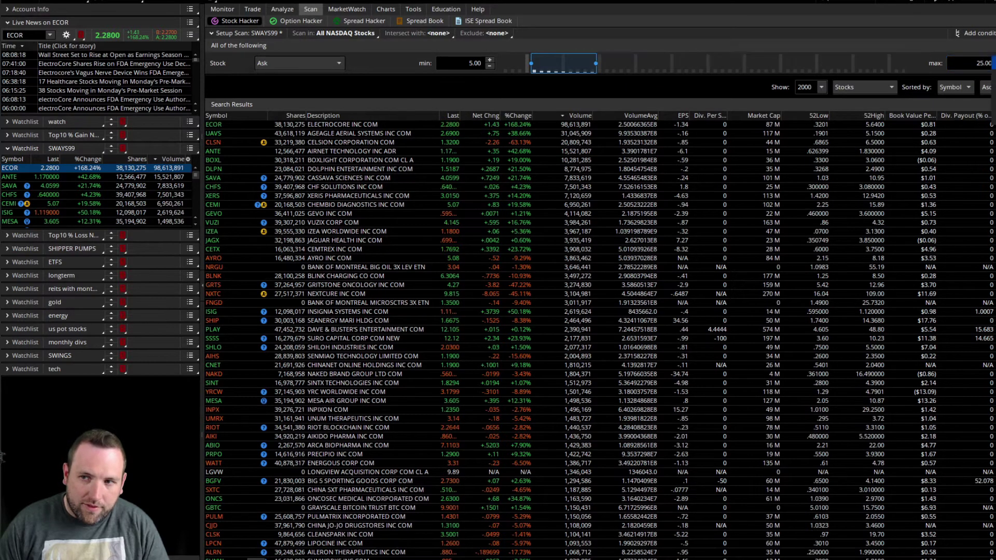
Step: Add a Fundamental Dividend Yield (5yr Avg) filter and approve rerunning the scan
key(Return)
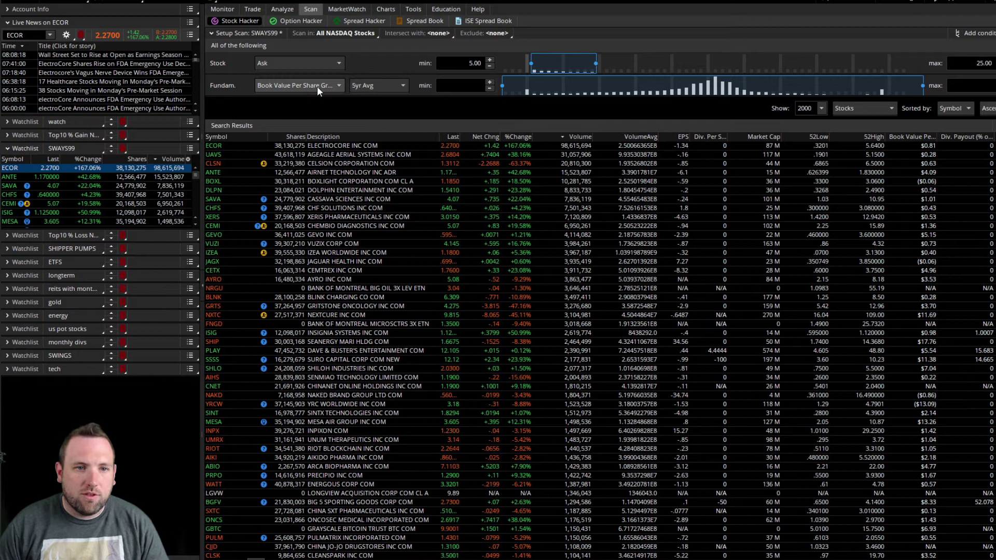
click(317, 86)
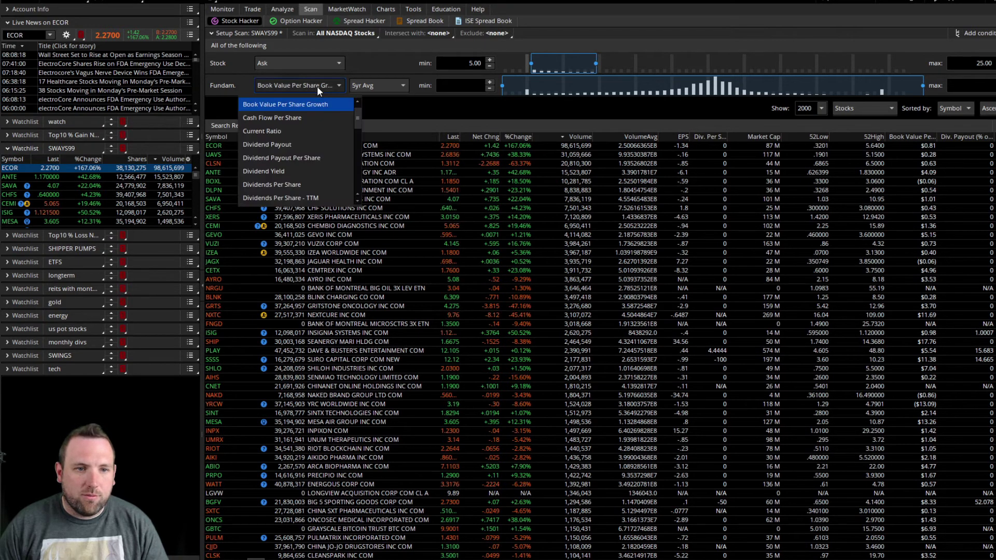
scroll(295, 169, down, 1)
click(295, 134)
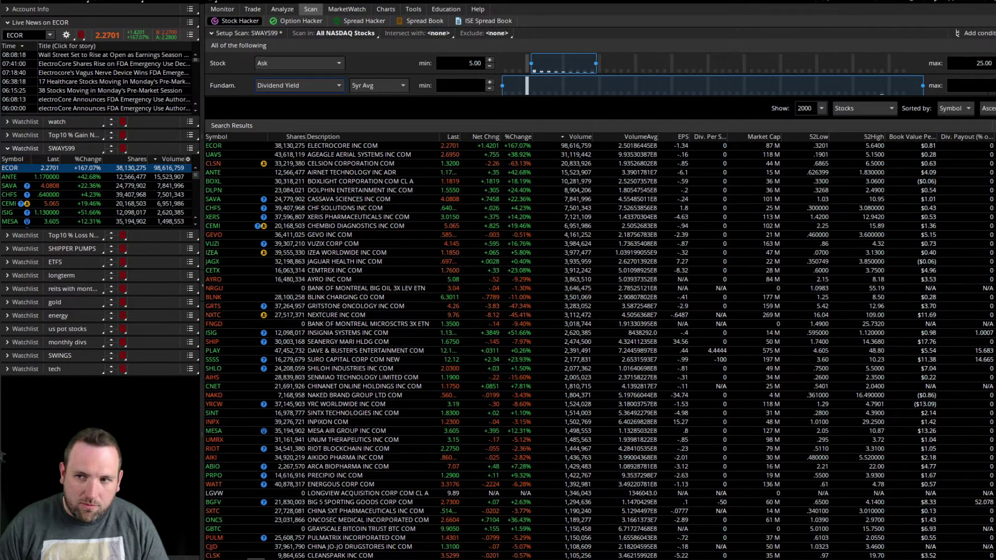
click(672, 99)
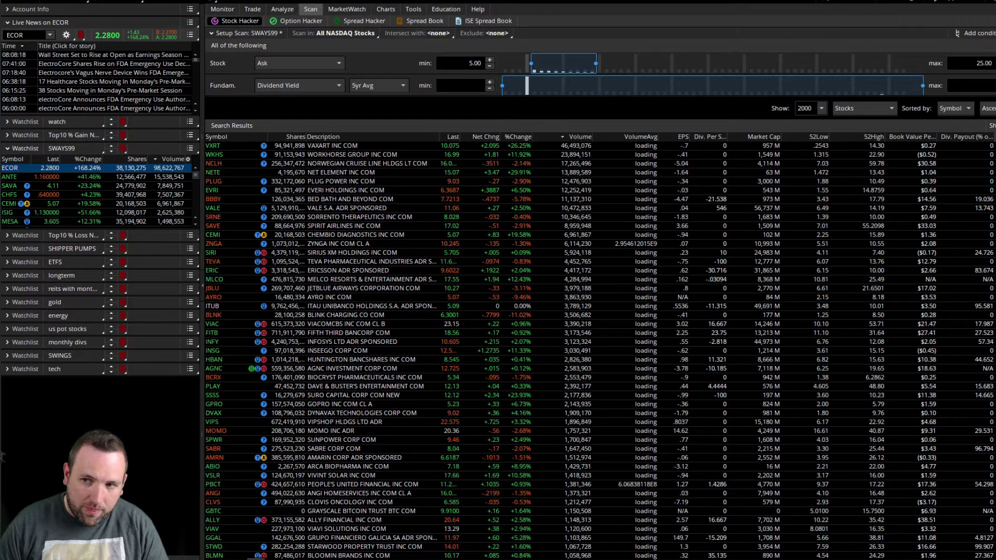
Step: Narrow the Div. Payout column and sort the scan results by Div.Freq, monthly payers first
drag(994, 136, 949, 136)
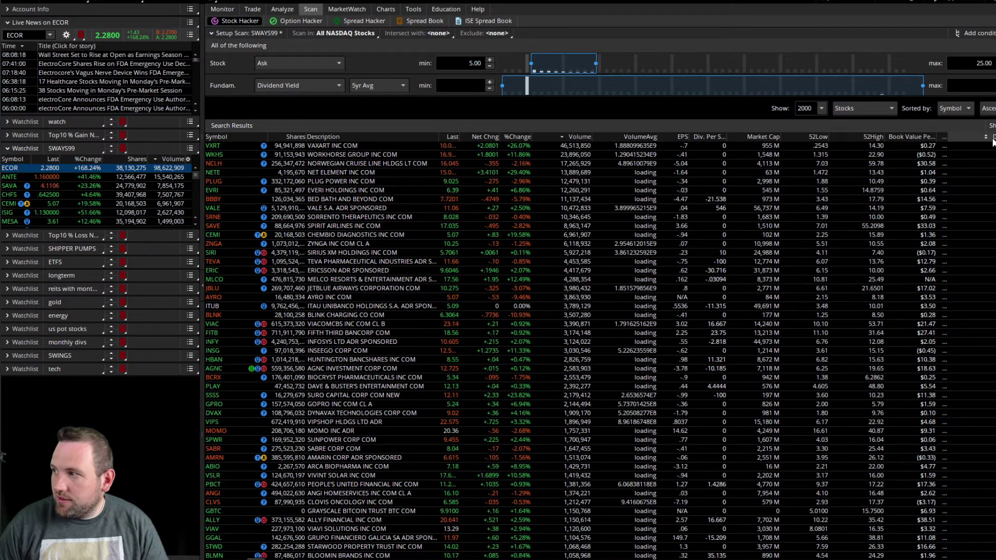
click(978, 137)
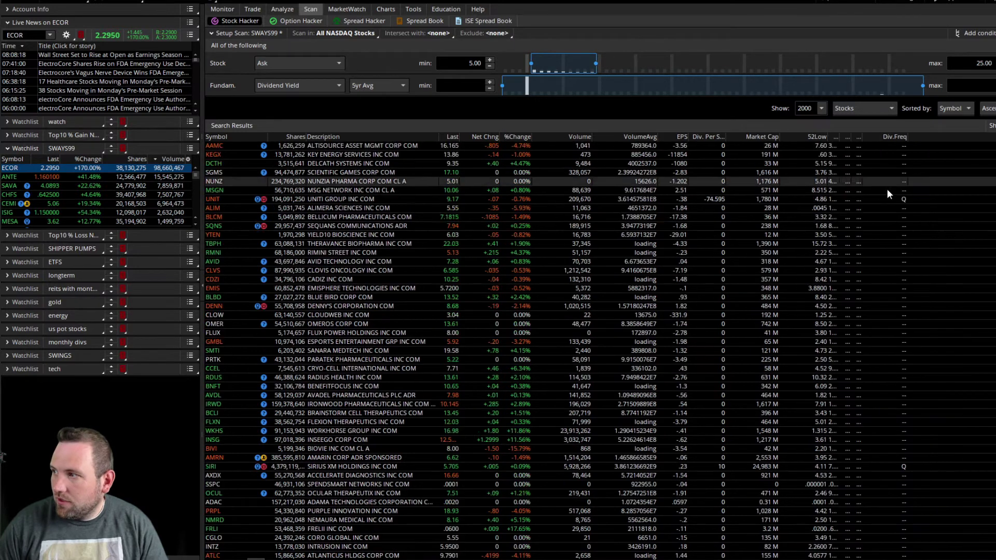
click(895, 136)
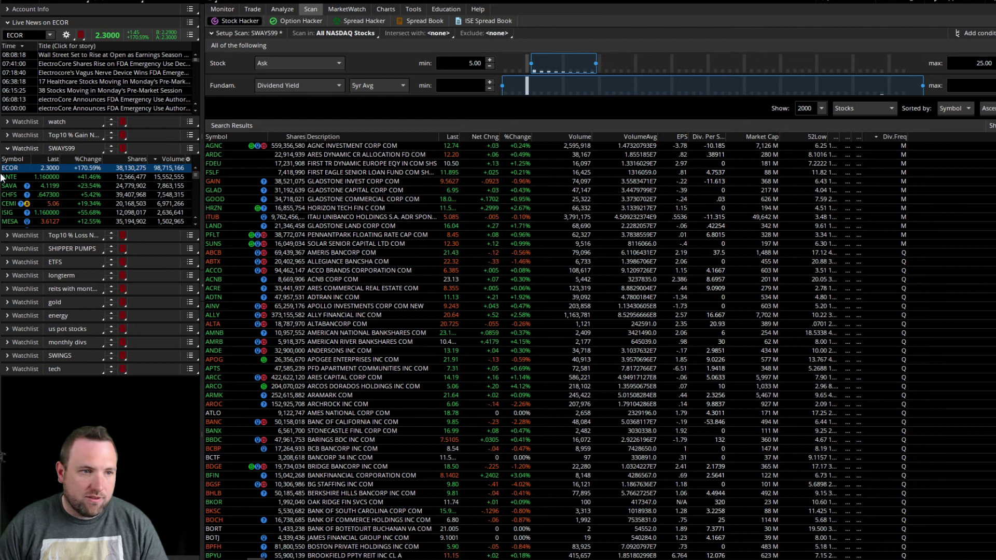
Step: Collapse SWAYS99, expand the watch watchlist and delete its existing symbols
click(10, 148)
click(7, 122)
click(9, 143)
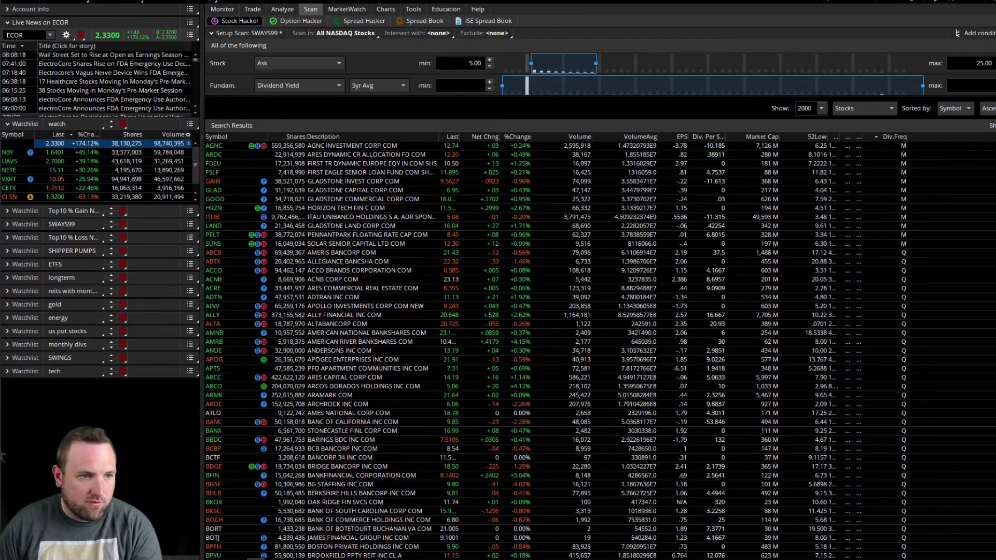
key(Delete)
key(Delete)
key(Delete)
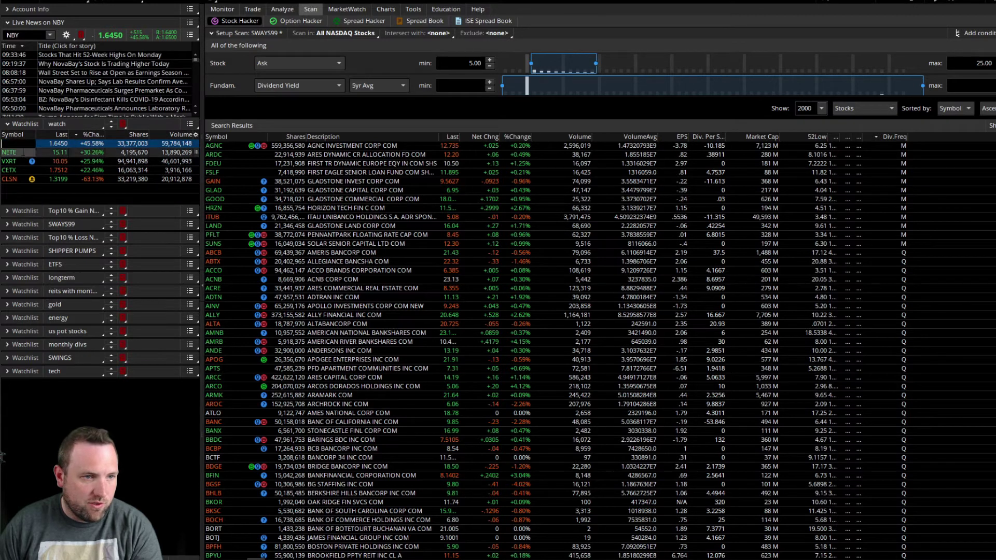
key(Delete)
key(Delete)
key(Delete)
key(Delete)
Step: Add AGNC, ARDC, FDEU, FSLF and GLAD to the watch watchlist and chart AGNC
drag(214, 146, 75, 144)
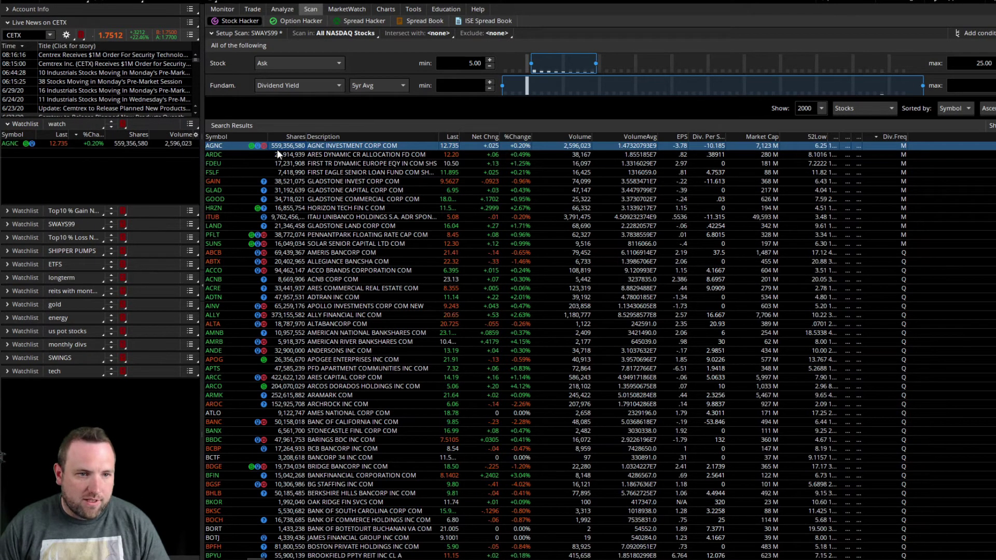
drag(277, 152, 129, 156)
drag(300, 161, 110, 170)
drag(290, 181, 293, 183)
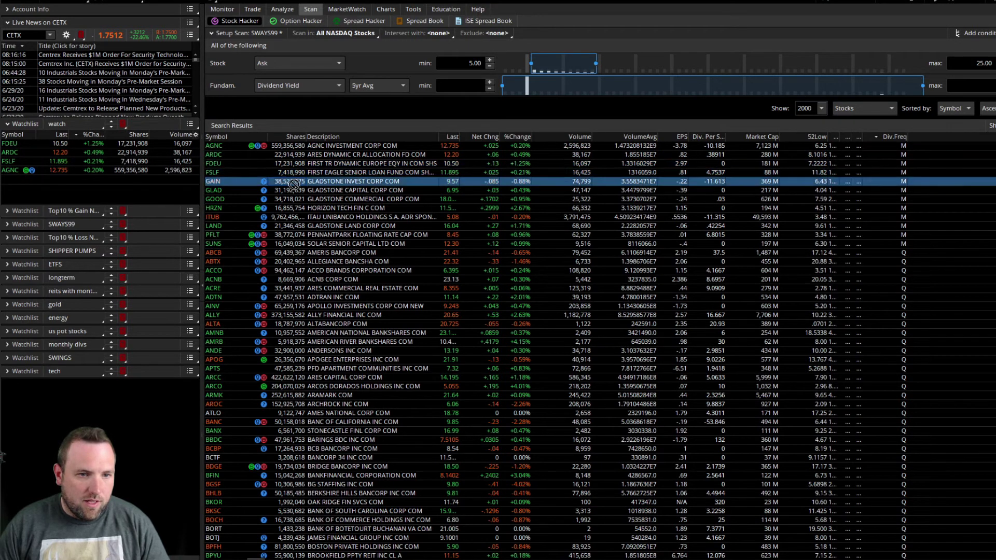
drag(235, 190, 130, 165)
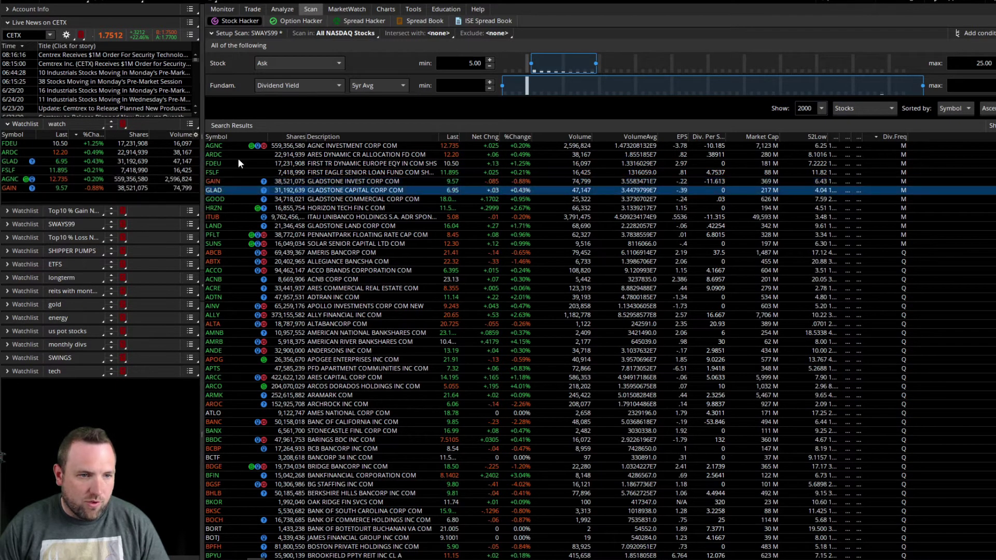
click(386, 9)
click(85, 145)
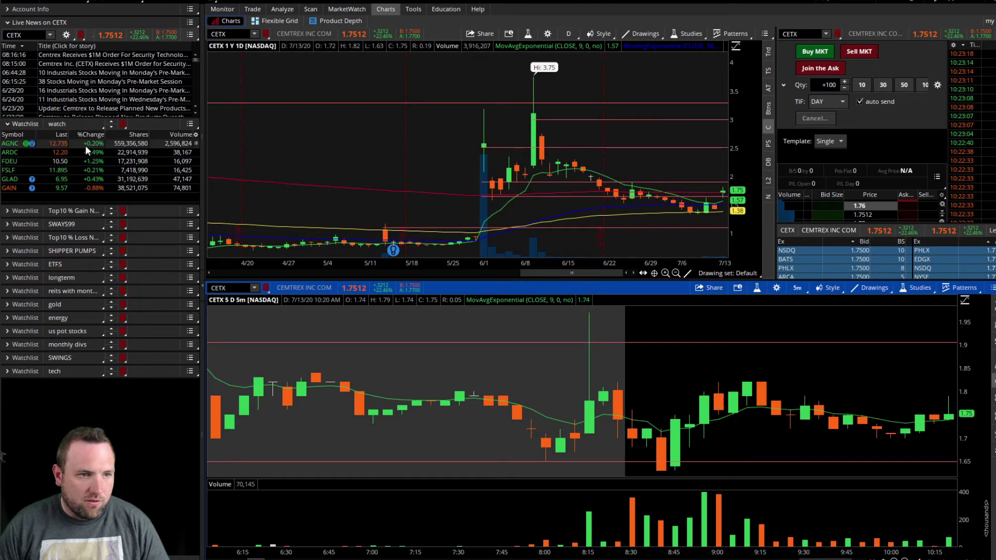
Step: Enlarge AGNC's upper chart and switch it to Max history on weekly bars
click(676, 273)
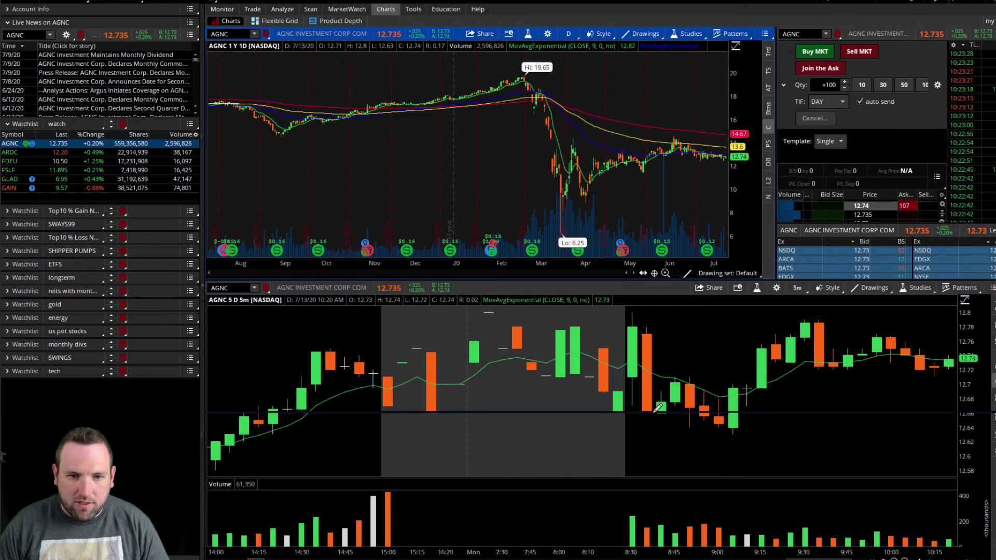
drag(468, 282, 468, 440)
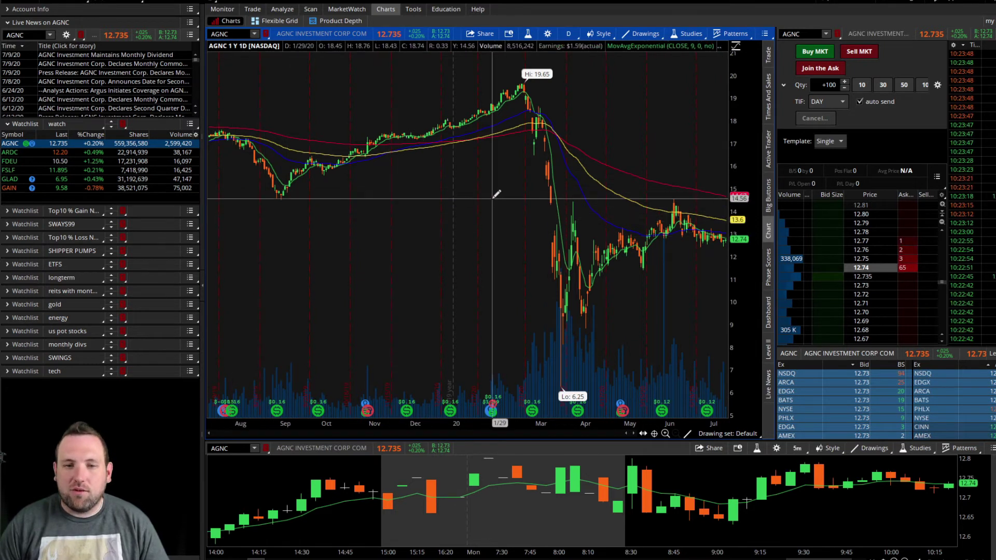
click(568, 33)
click(540, 186)
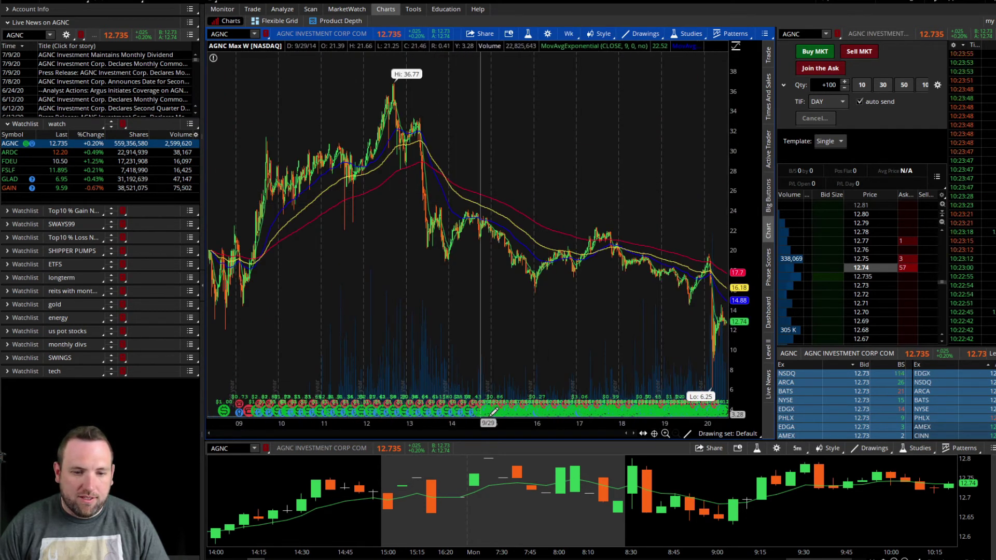
Step: Zoom into the weekly AGNC chart, then back out to the full history
click(665, 434)
click(665, 434)
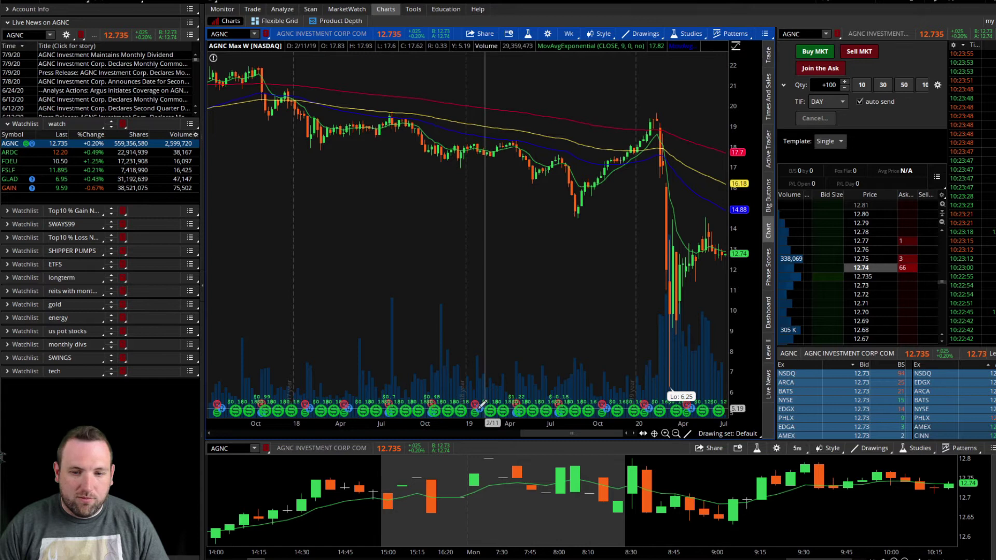
click(677, 433)
click(676, 433)
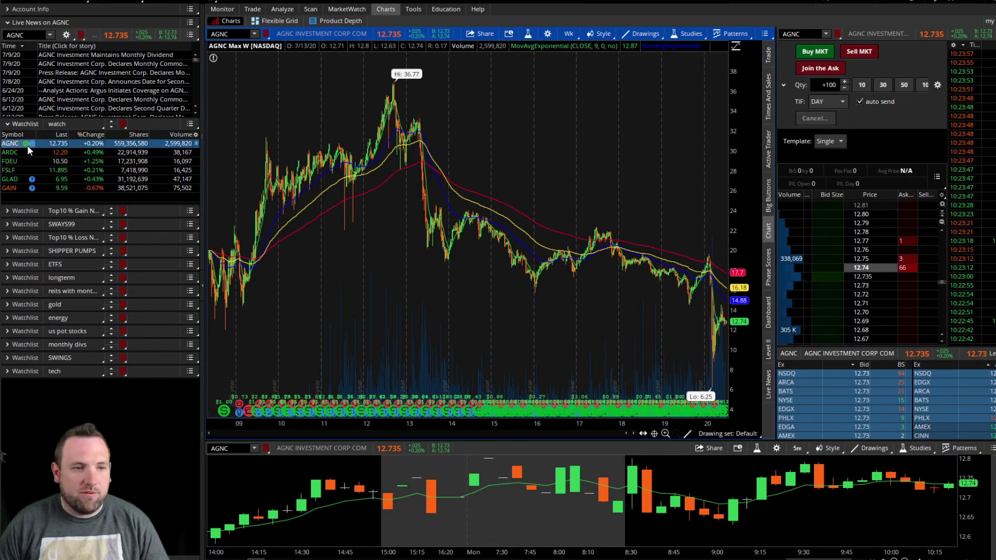
Step: Chart ARDC, FDEU, FSLF and GLAD from the watchlist in turn
click(67, 152)
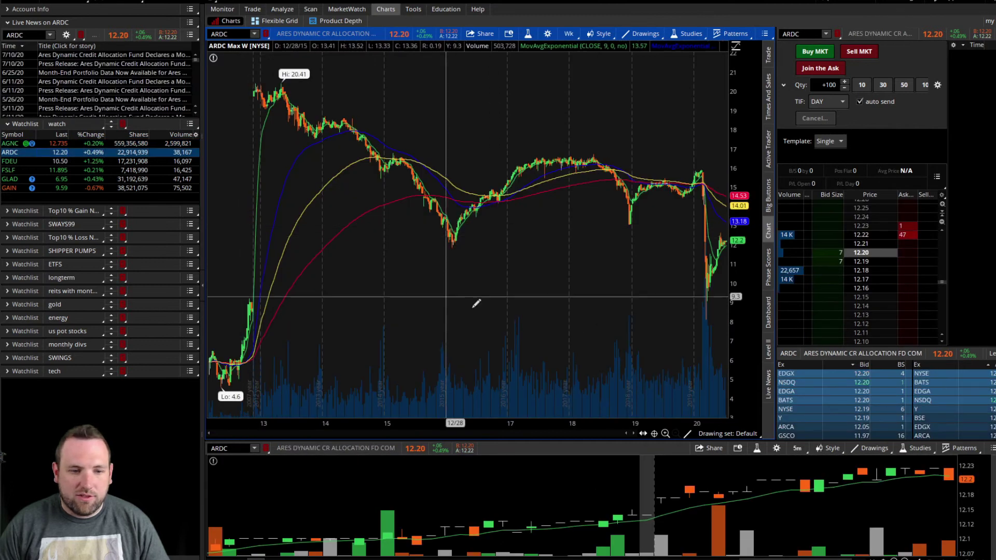
click(84, 160)
click(85, 169)
click(84, 178)
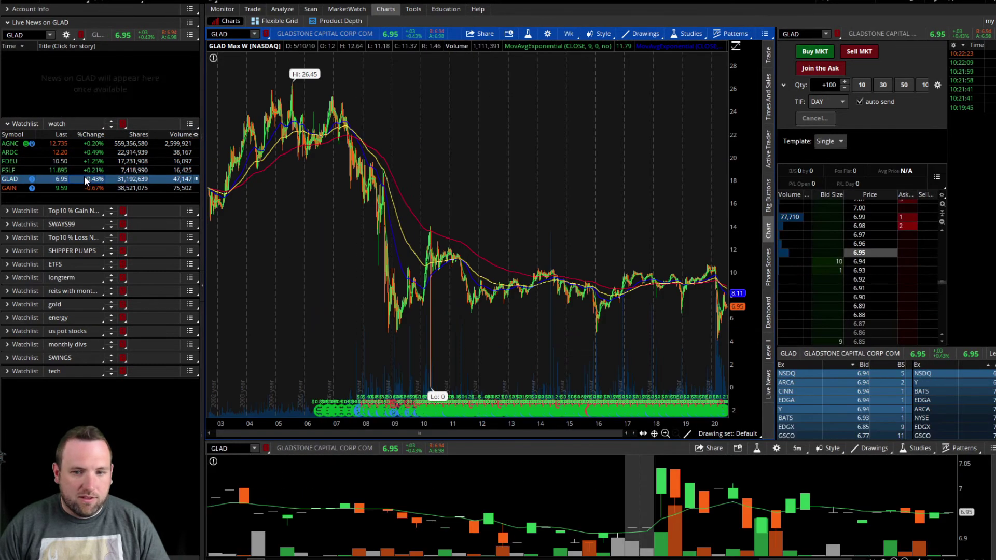
Step: Zoom and pan GLAD's chart, chart GAIN, then return to the Stock Hacker scan
click(666, 434)
click(666, 433)
drag(593, 433, 639, 434)
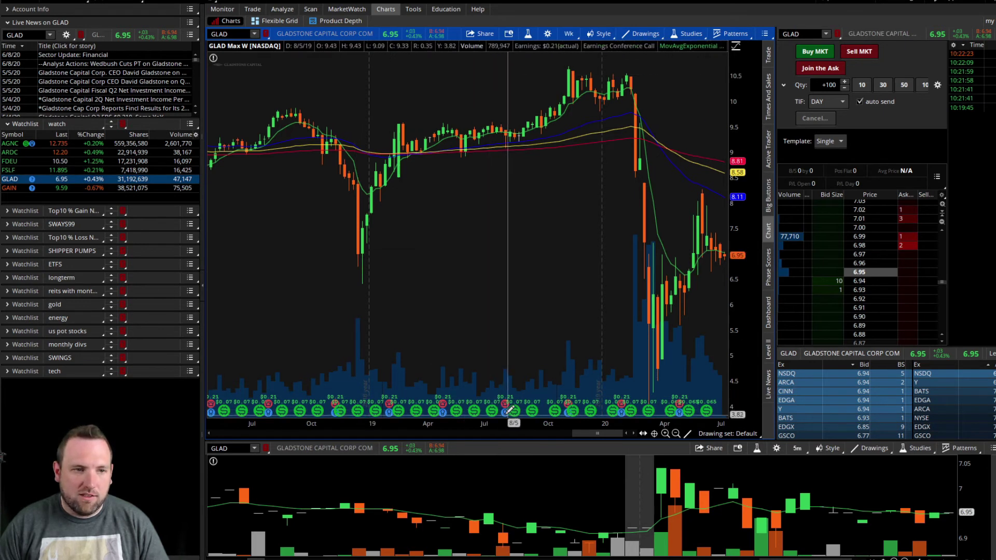
click(45, 187)
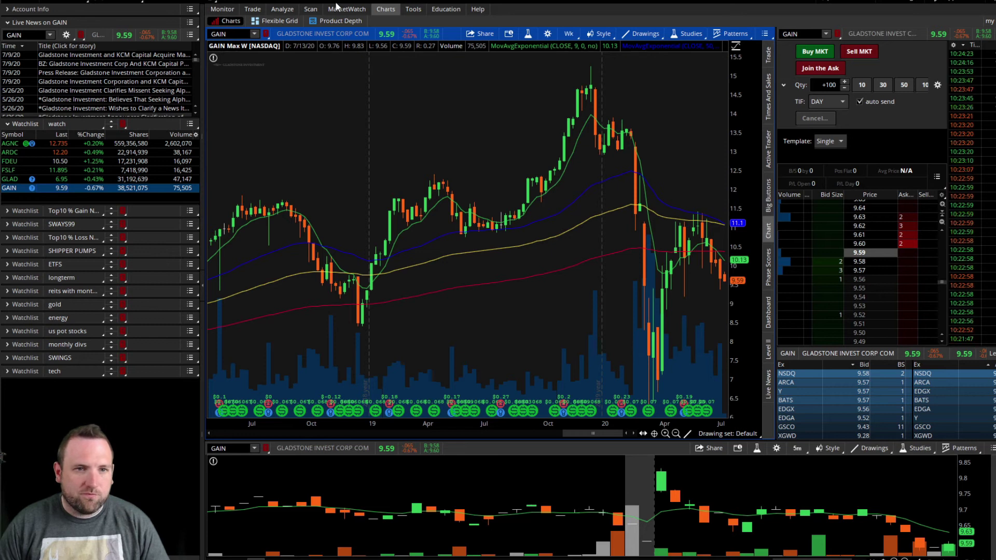
click(314, 9)
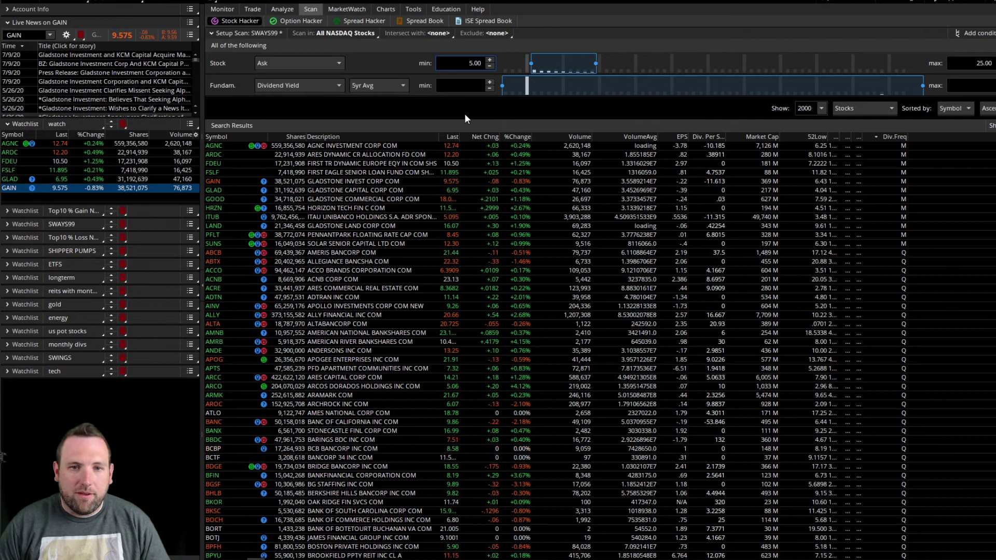
Step: Set Intersect with to By industry > Real Estate > Equity REITs > Diversified REITs
click(412, 33)
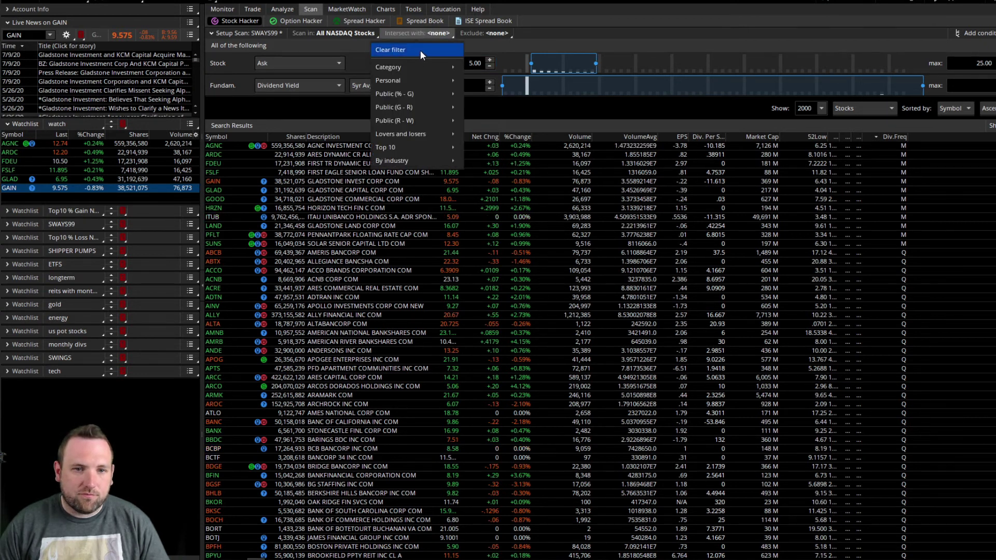
mouse_move(427, 159)
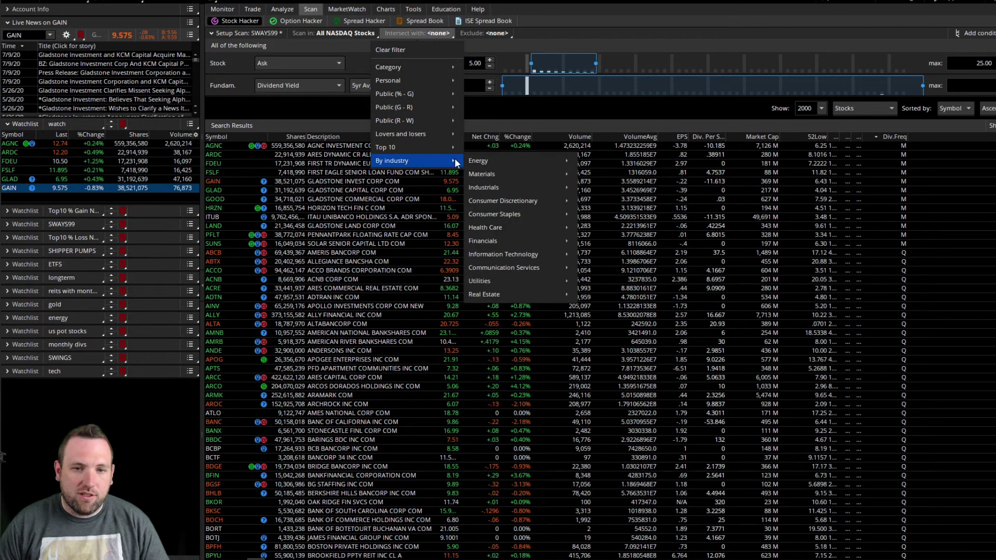
mouse_move(506, 163)
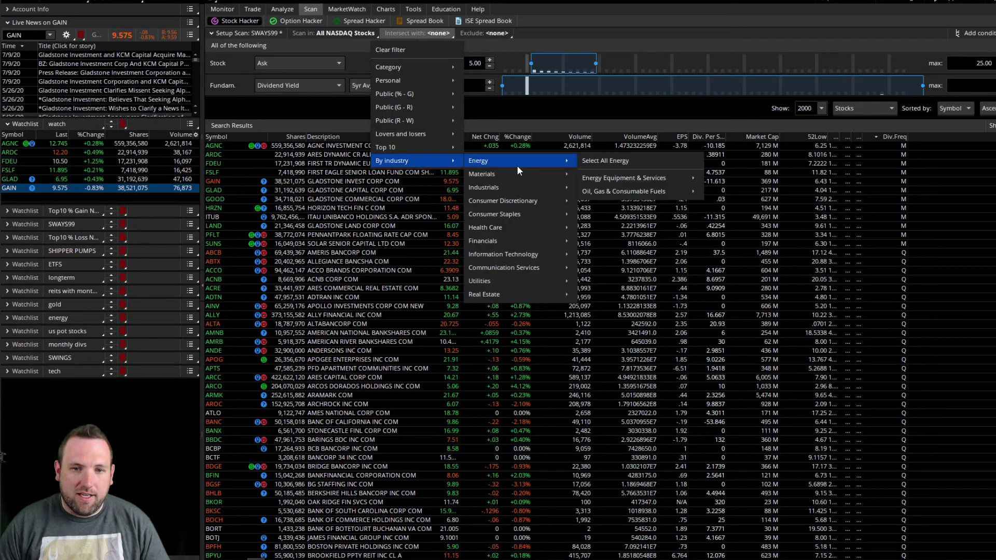
mouse_move(519, 184)
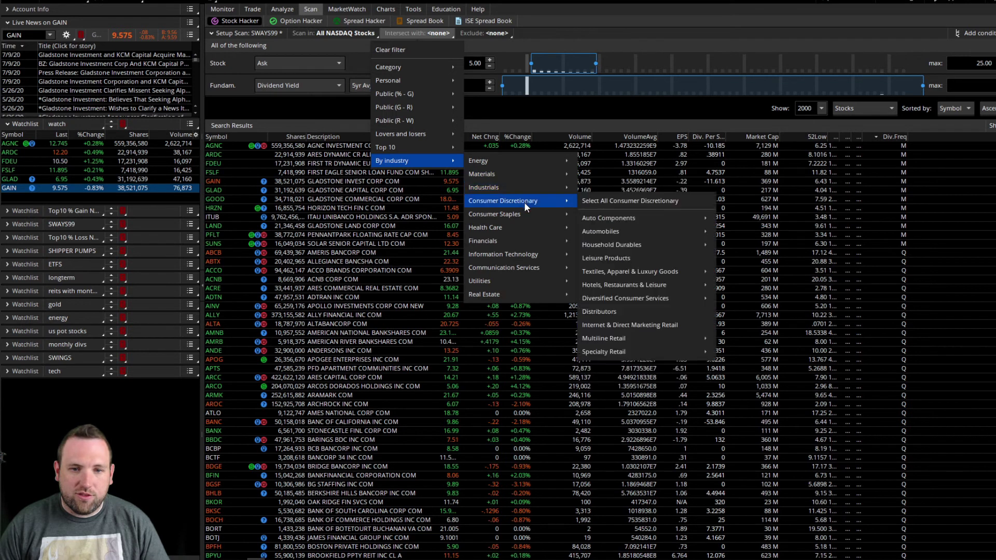
mouse_move(523, 213)
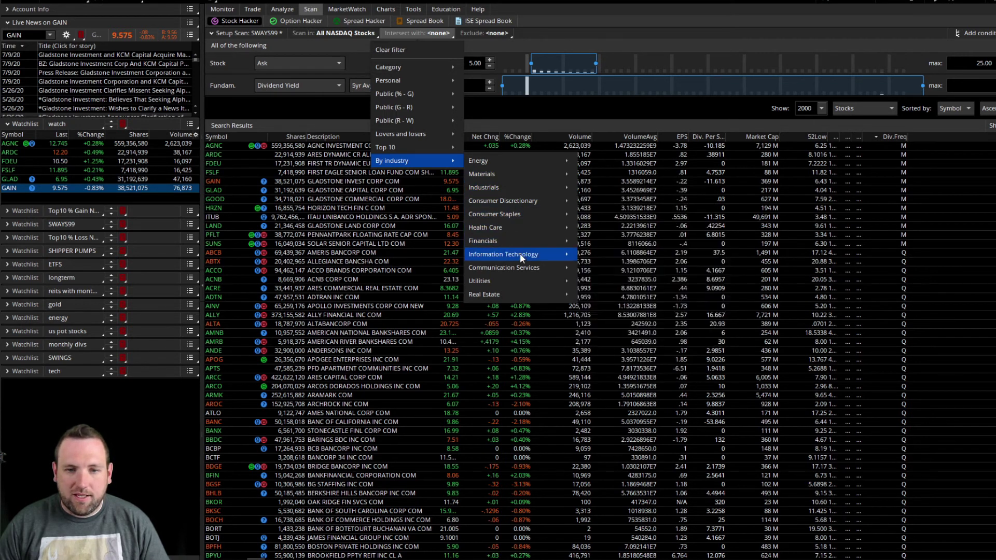
mouse_move(528, 269)
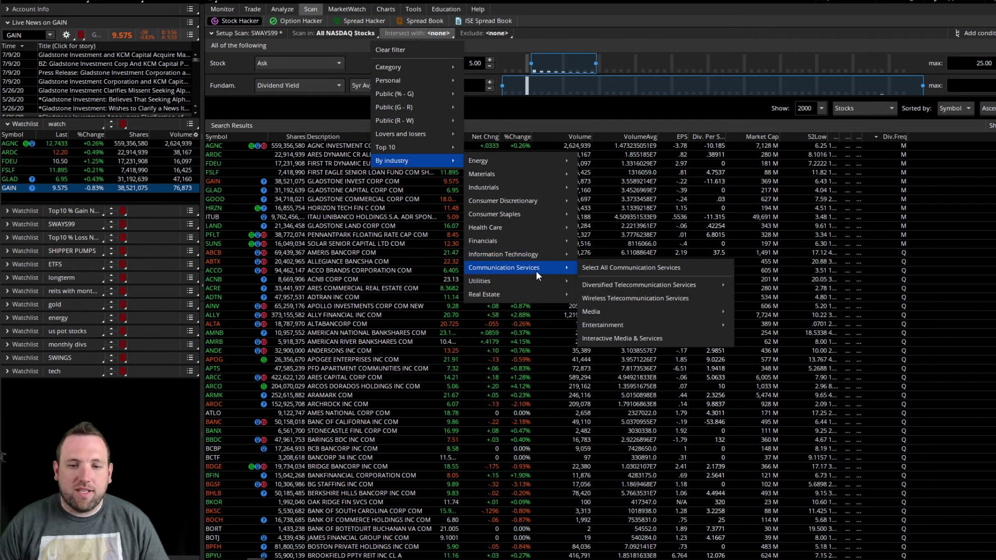
mouse_move(503, 298)
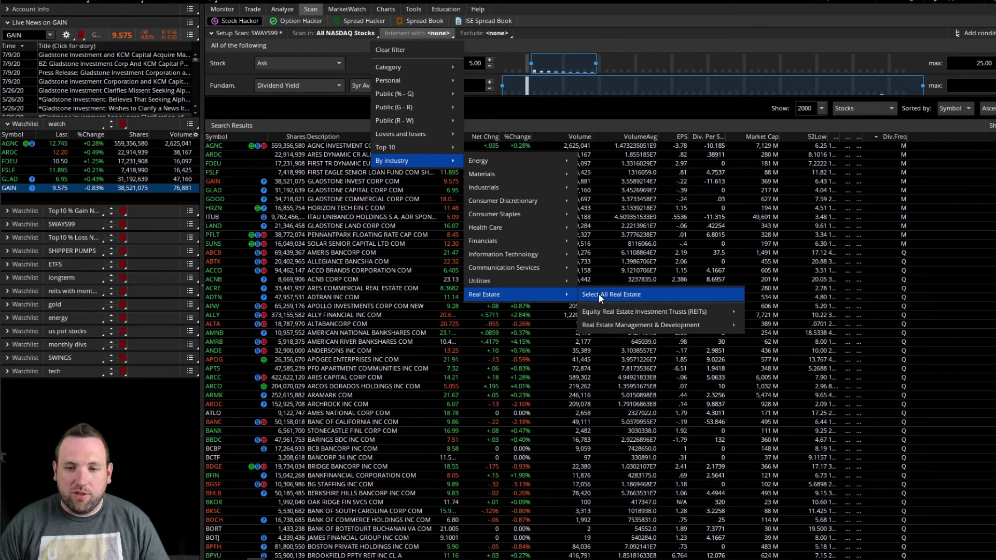
mouse_move(640, 310)
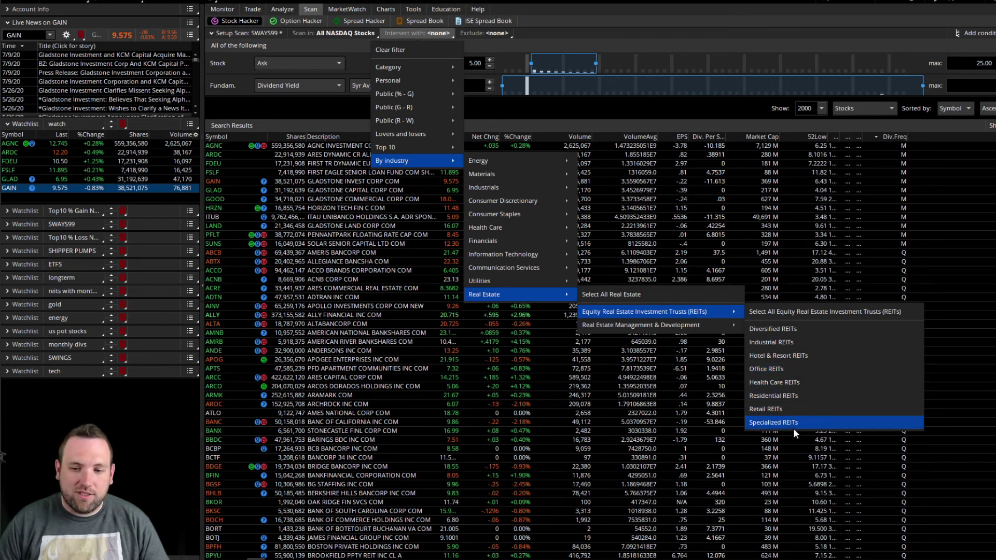
click(783, 330)
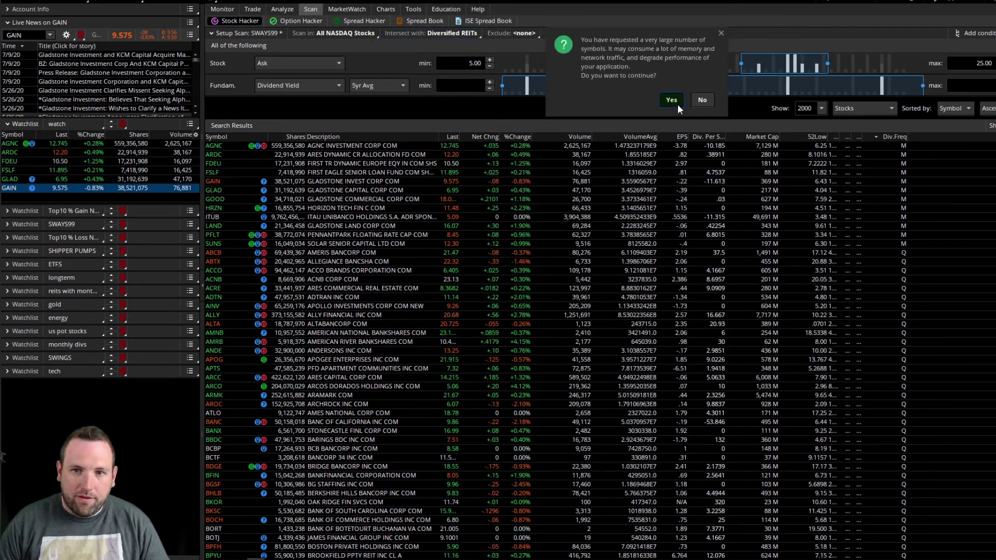
Step: Confirm the large-symbol warning so the scan returns GOOD, ESRT, STAR, STOR and ALEX
click(671, 100)
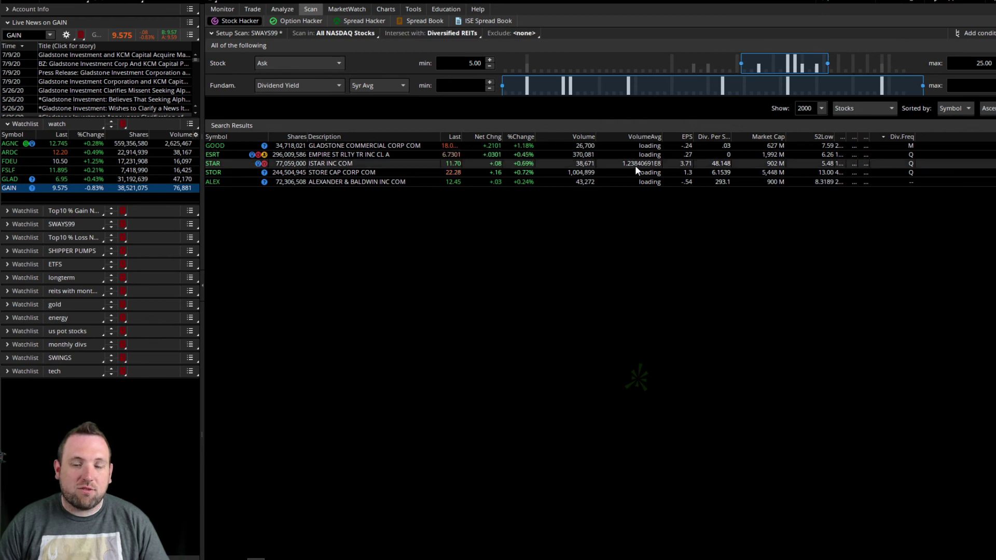
click(455, 34)
click(410, 244)
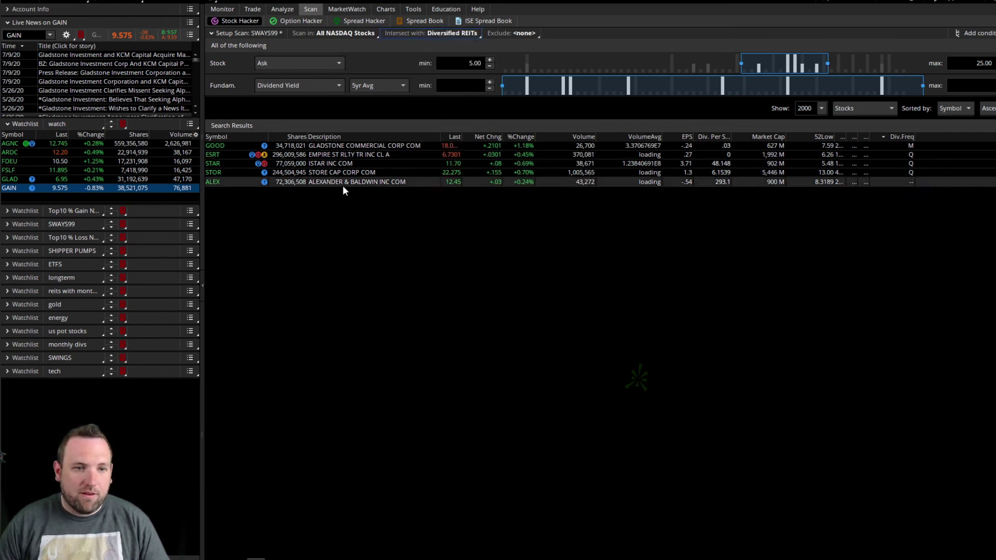